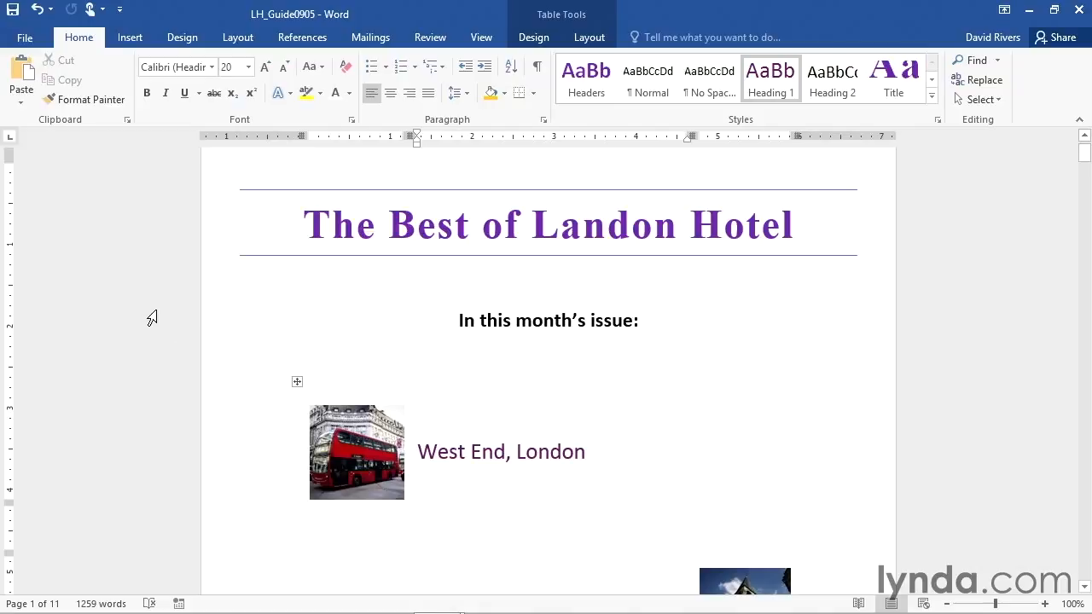
- Select the London bus picture beside the West End heading and preview picture styles such as Drop Shadow Rectangle on it
scroll(135, 342, "down", 3)
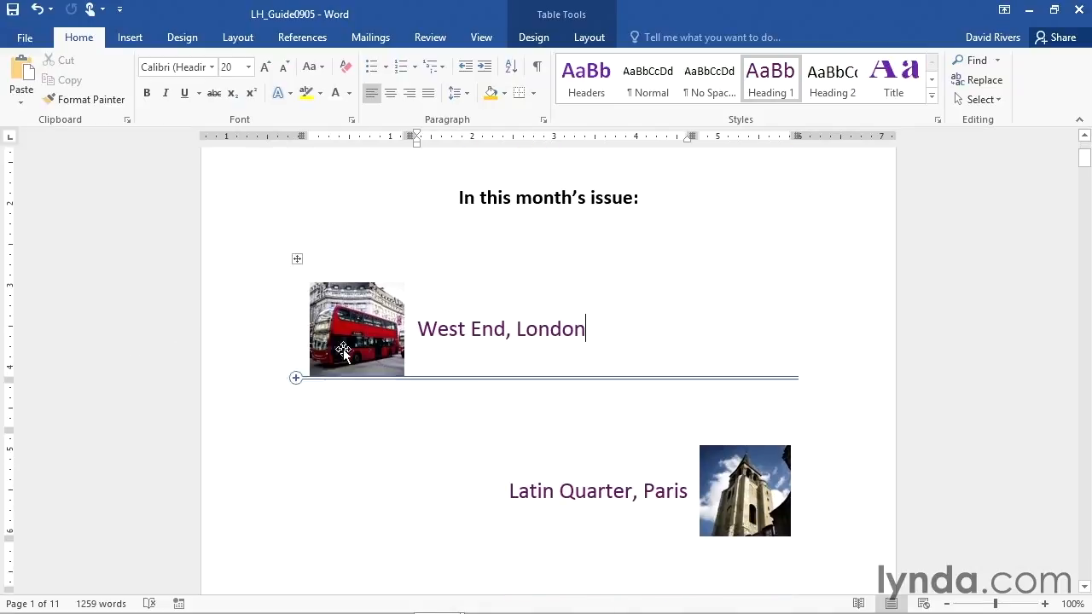
scroll(811, 505, "down", 3)
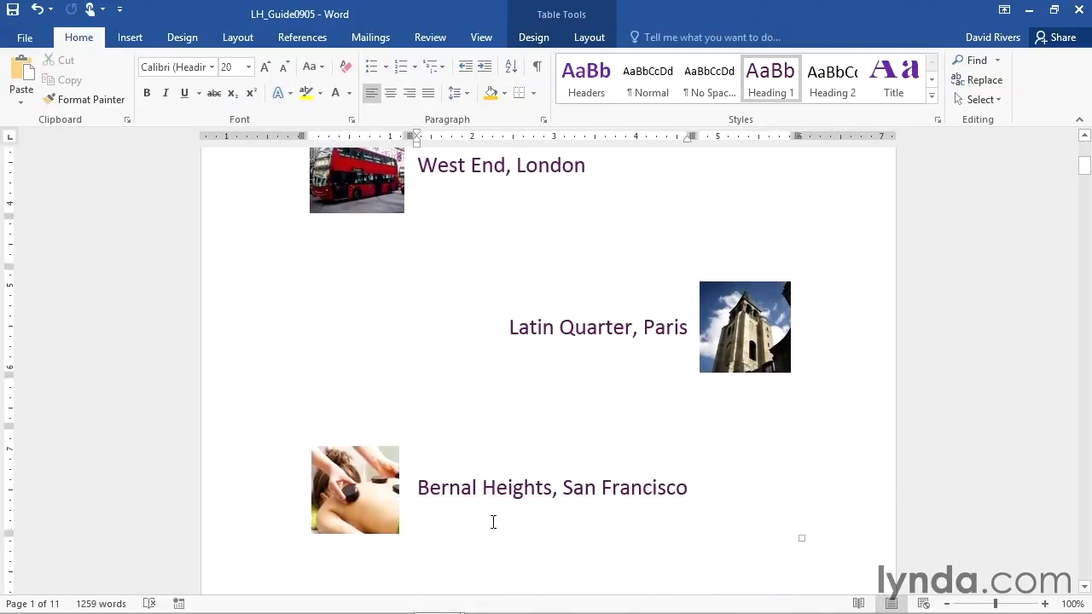
scroll(156, 342, "up", 4)
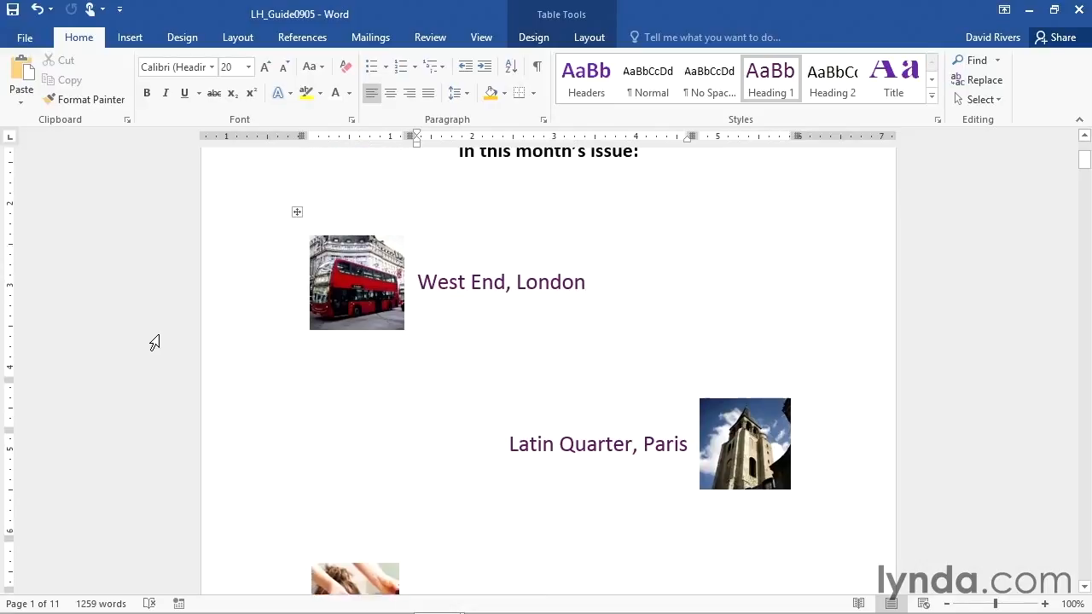
left_click(359, 332)
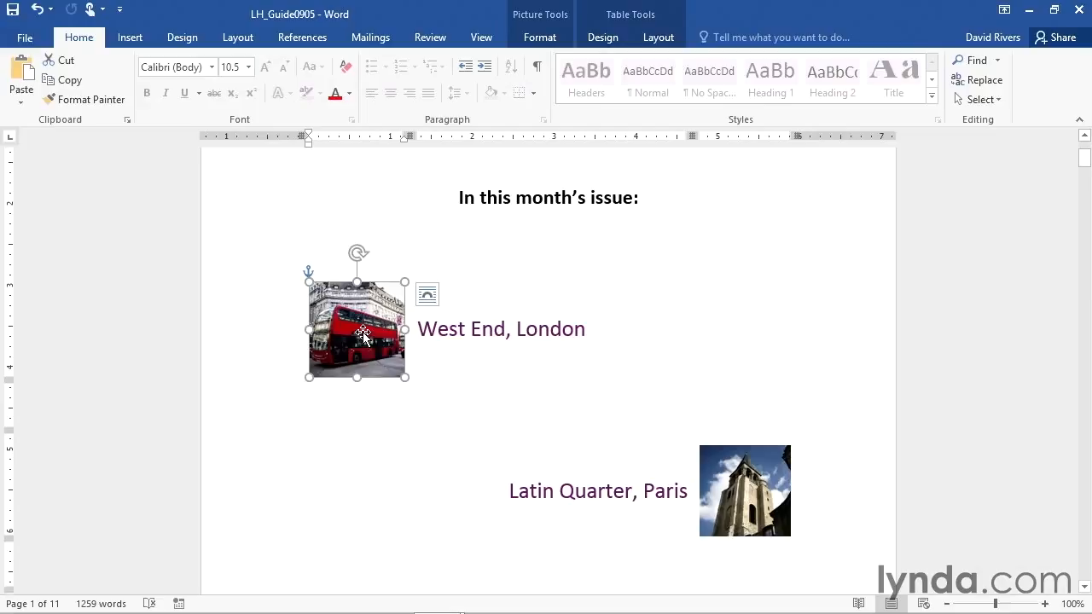
left_click(539, 38)
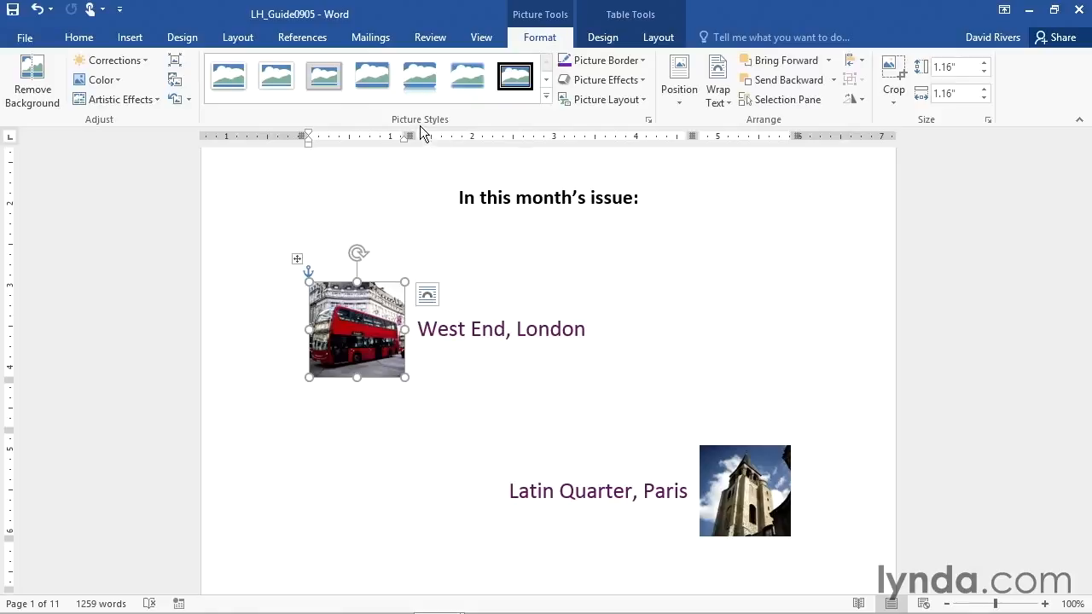
left_click(544, 98)
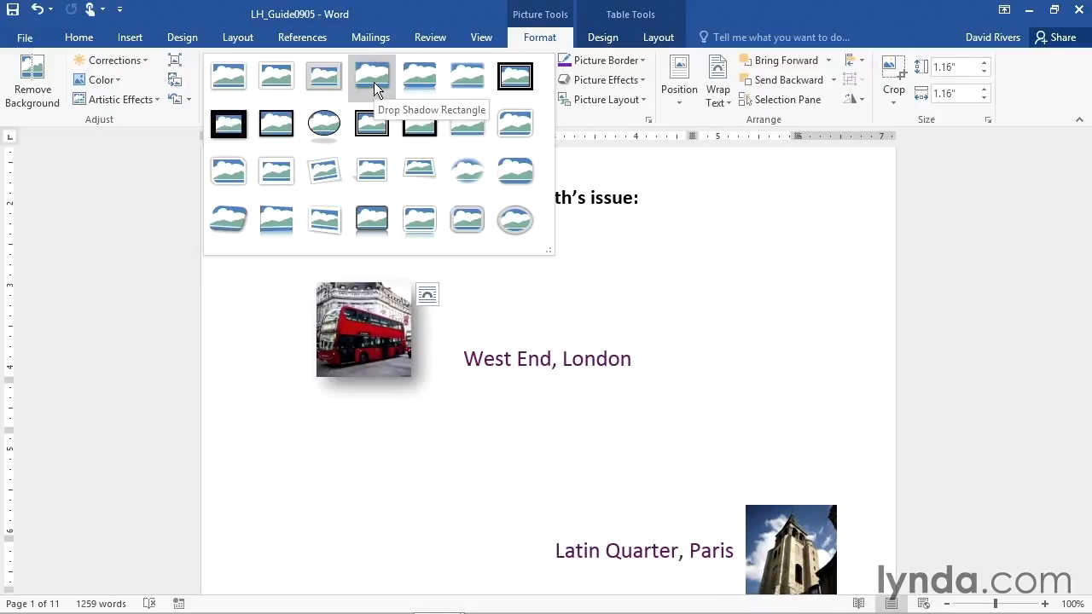
left_click(129, 232)
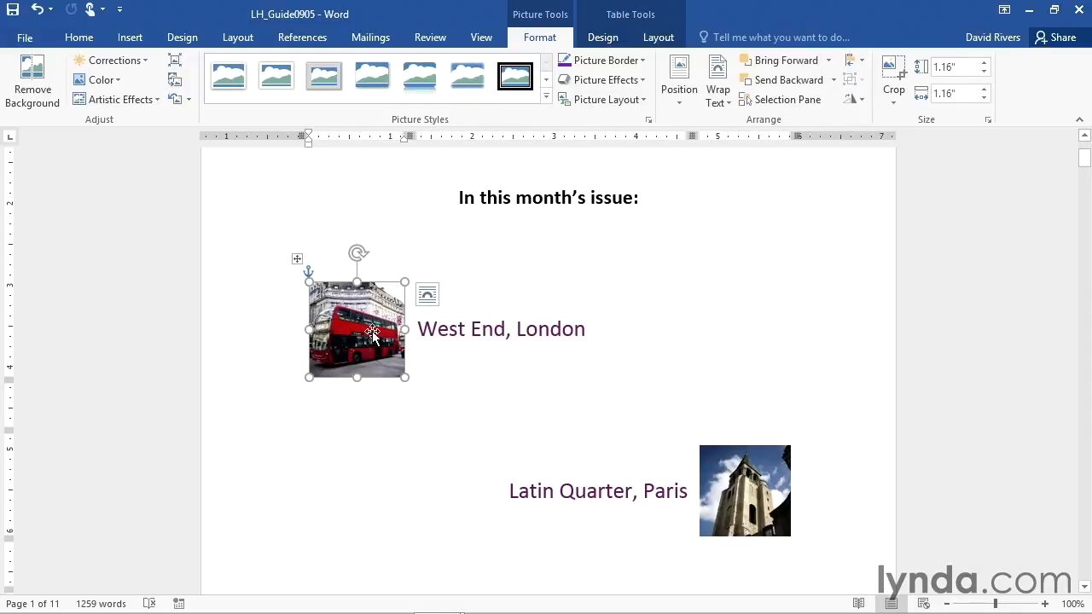
- Preview the preset, outer shadow and perspective shadow effects on the London bus picture
left_click(644, 80)
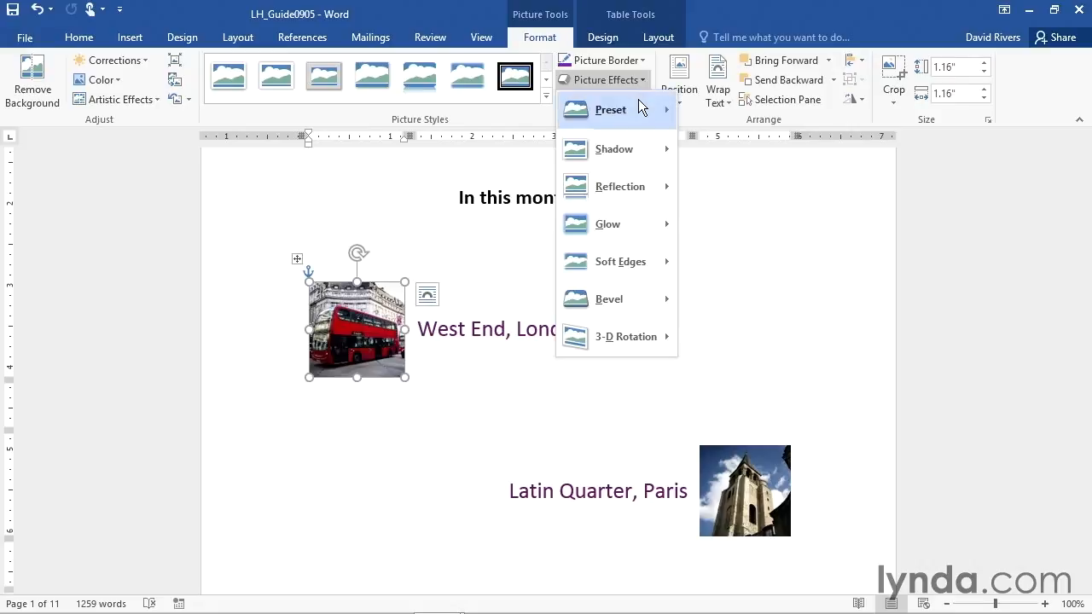
mouse_move(640, 105)
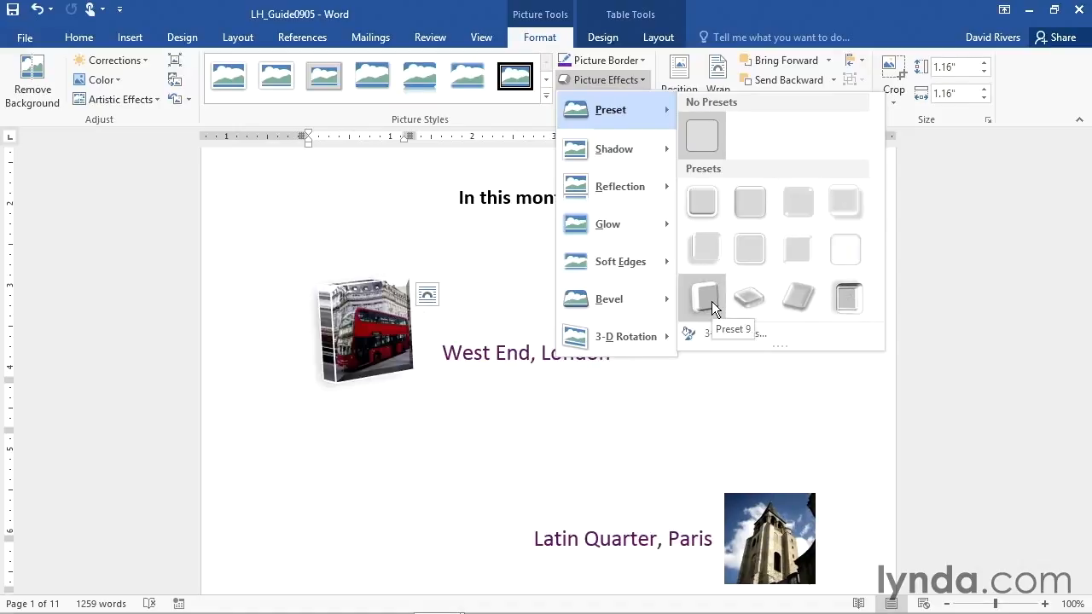
mouse_move(615, 150)
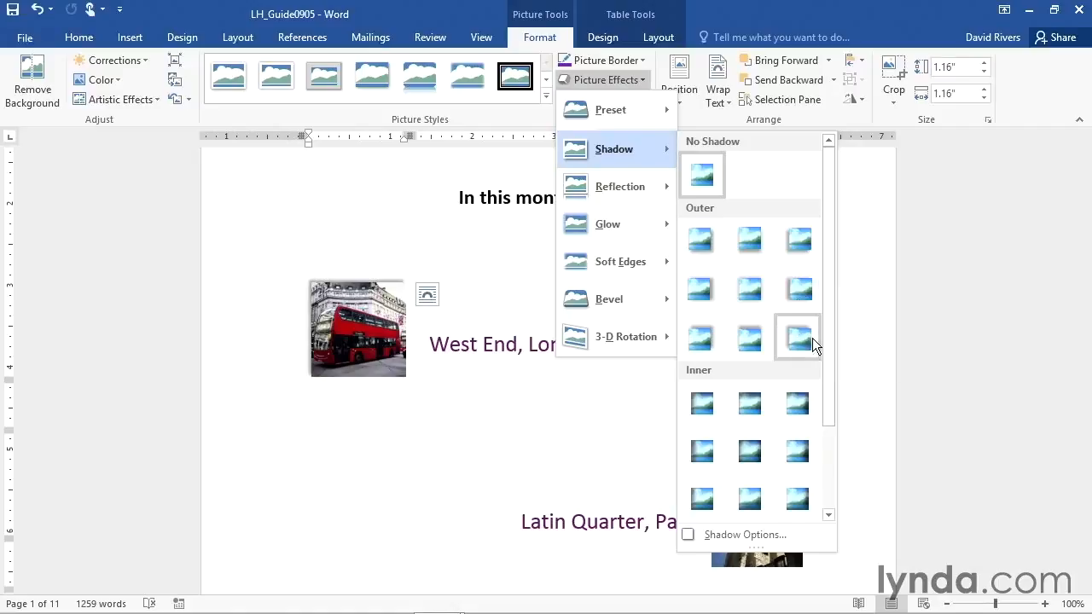
left_click_drag(824, 326, 827, 431)
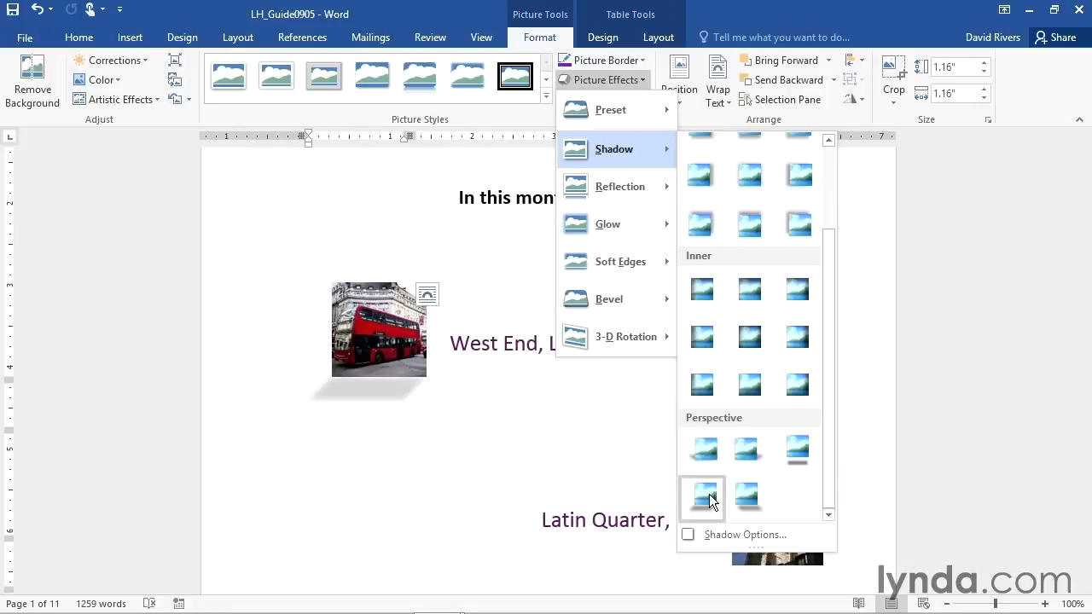
- Using the detailed shadow options, give the London bus picture the first outer shadow preset in a gray theme color
left_click(742, 534)
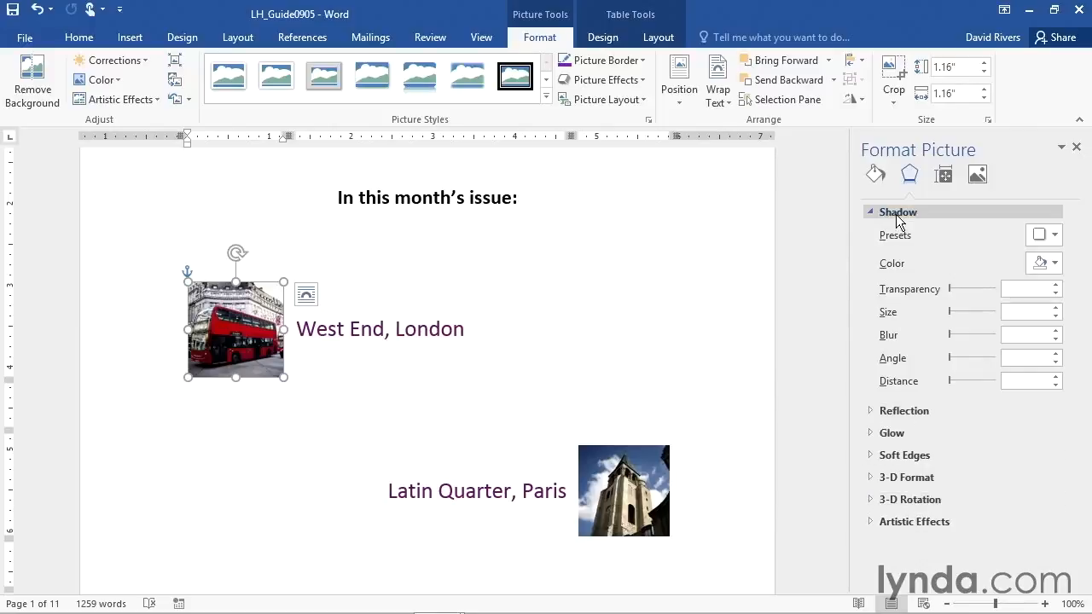
left_click(1042, 235)
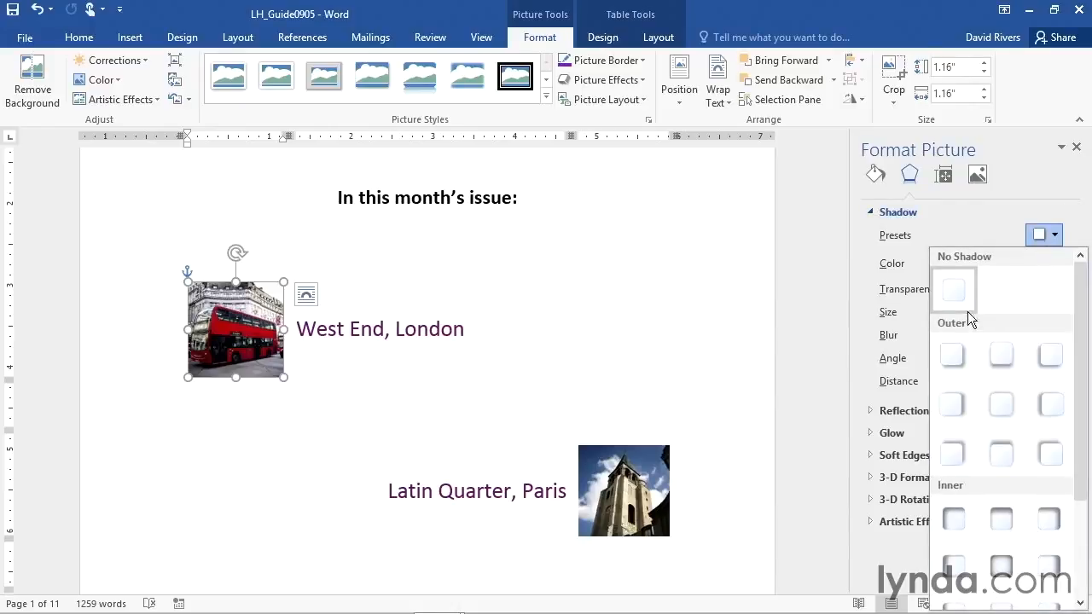
left_click(954, 352)
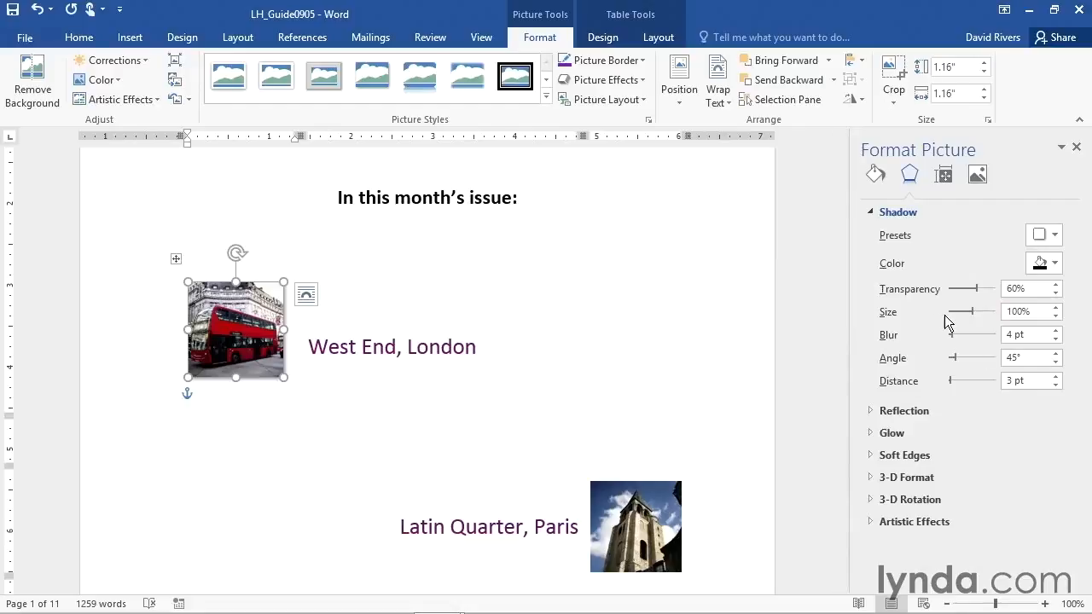
left_click(1057, 269)
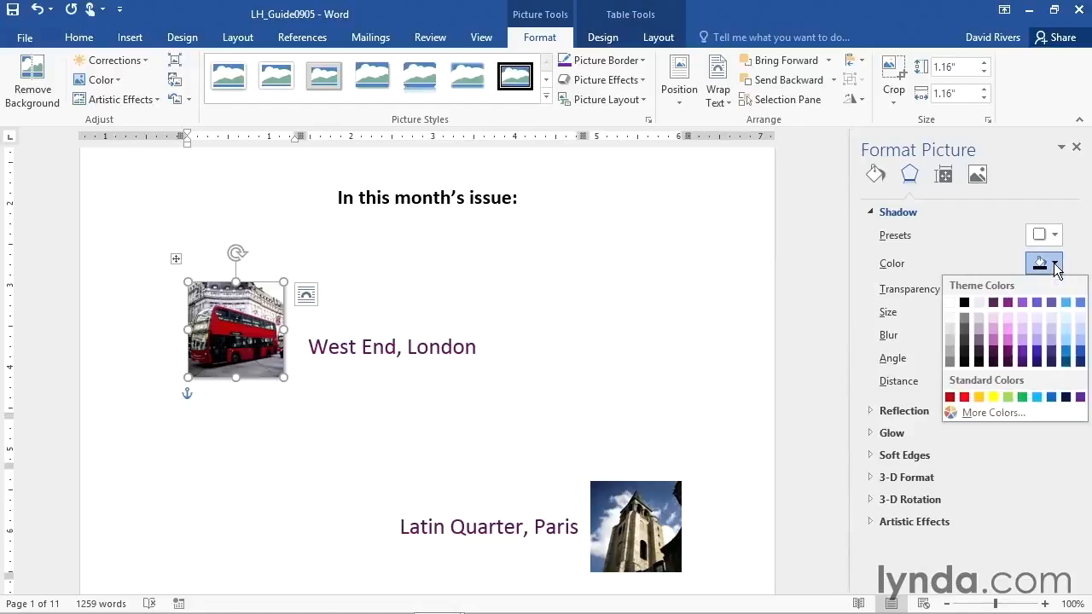
left_click(968, 318)
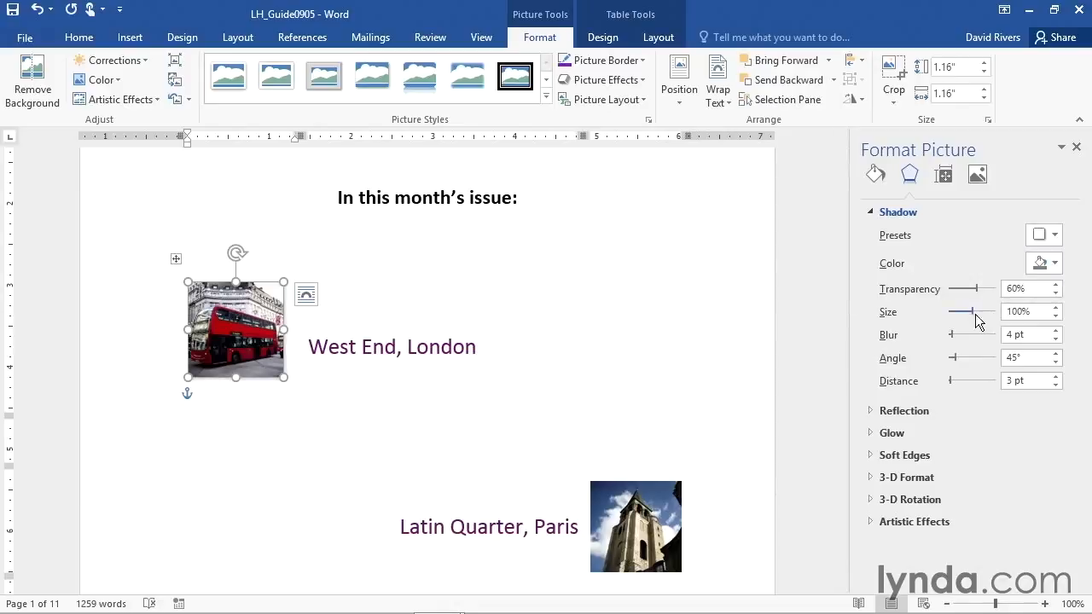
- Set the bus picture's shadow size to 102% and its angle to 60°
left_click(1057, 308)
left_click(1058, 309)
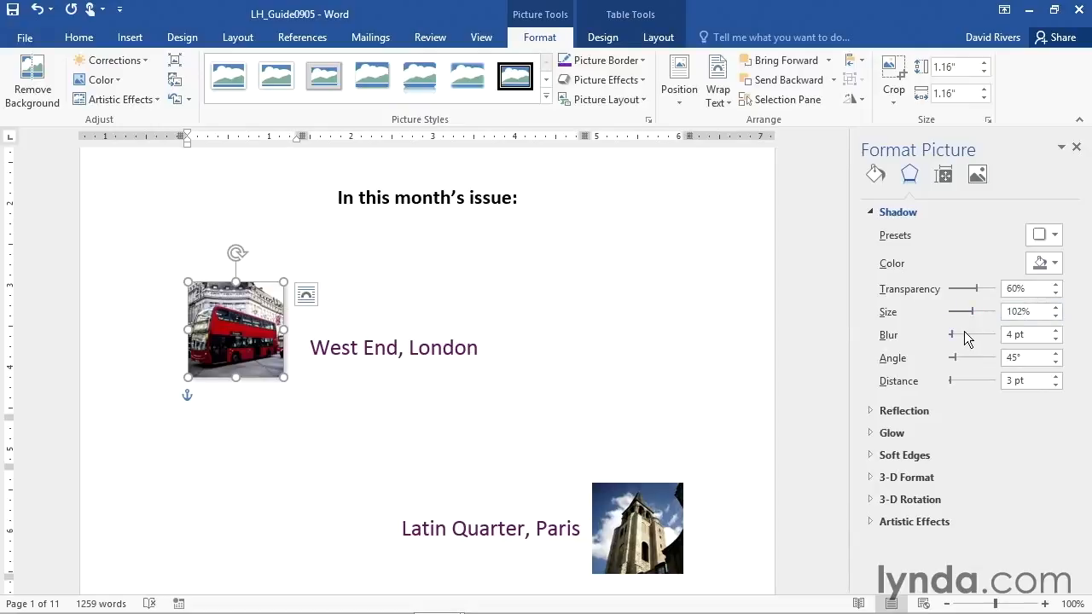
left_click(1057, 358)
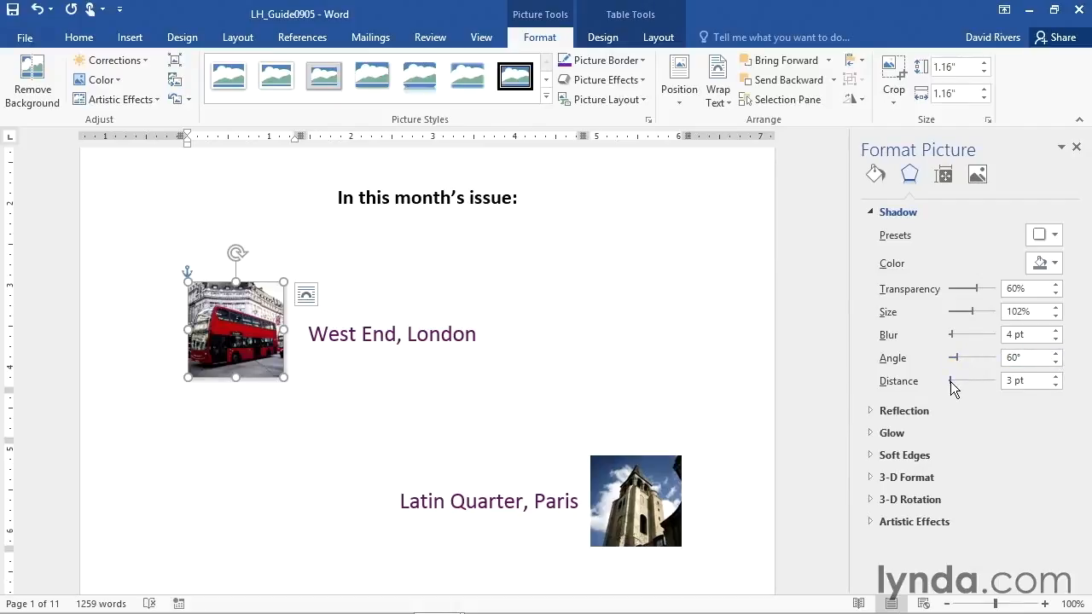
- Try a 10 pt distance for the bus picture's shadow and settle on 6 pt
left_click(1056, 377)
left_click(1056, 377)
left_click(1056, 377)
left_click(1056, 377)
left_click(1056, 377)
left_click(1056, 377)
left_click(1056, 377)
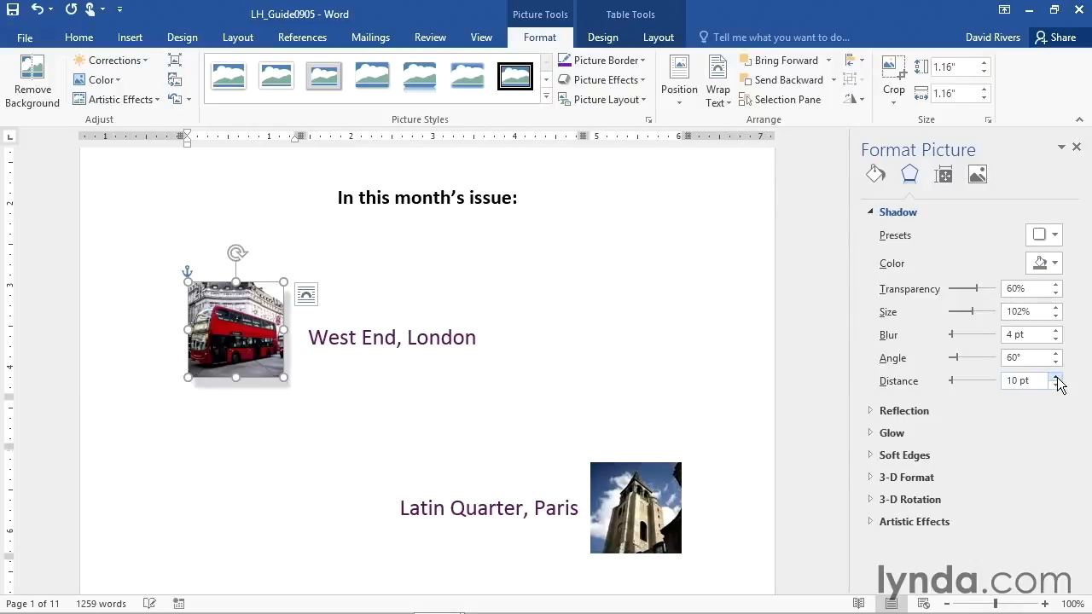
left_click(1056, 385)
left_click(1056, 385)
left_click(1056, 384)
left_click(1056, 384)
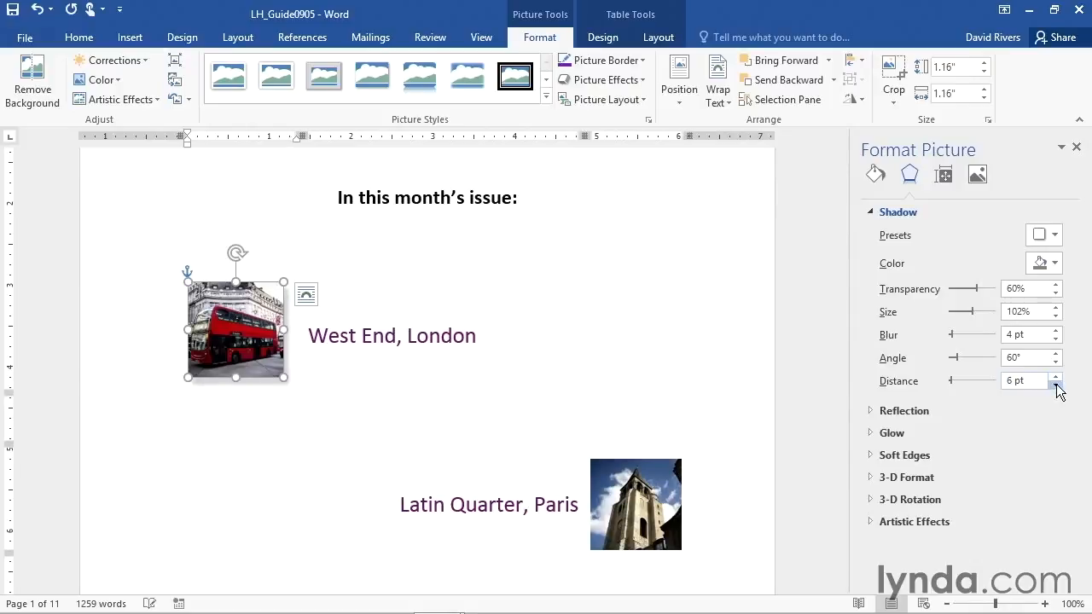
- Remove the shadow from the London bus picture and collapse the shadow settings
left_click(1045, 236)
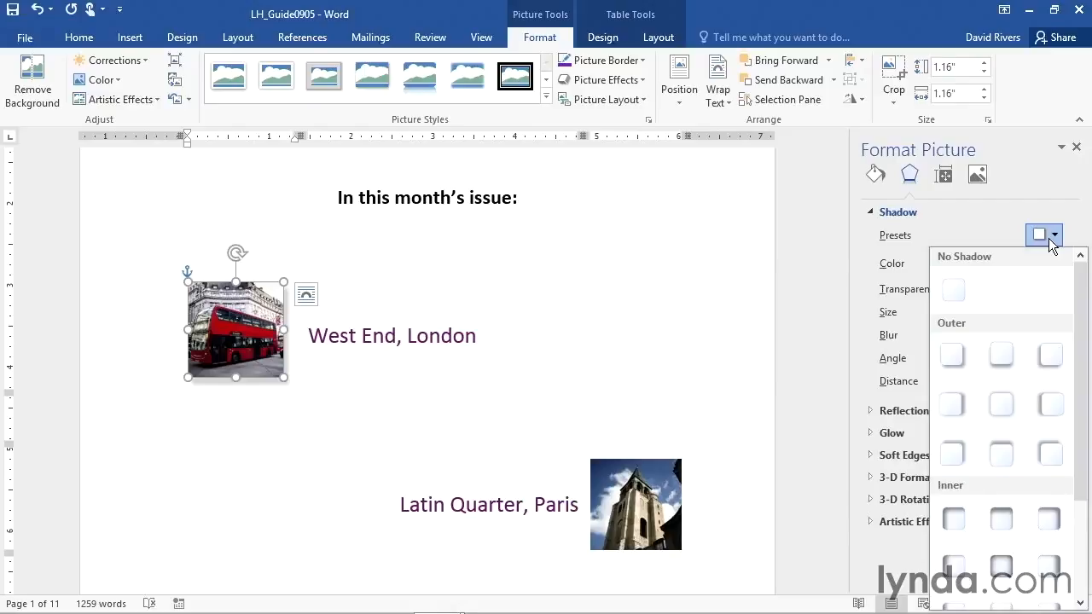
left_click(955, 290)
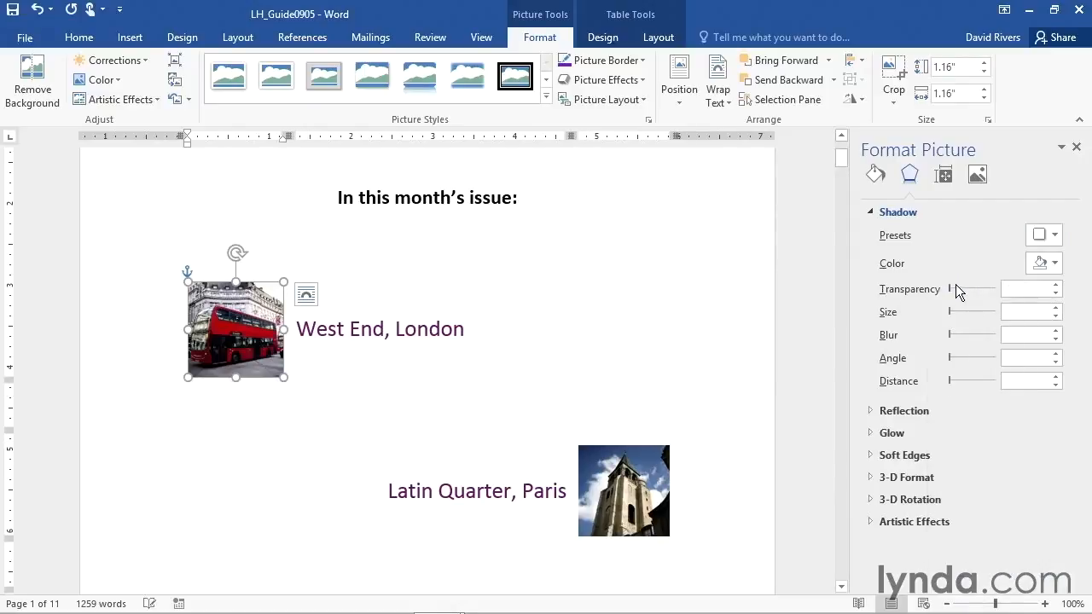
left_click(877, 213)
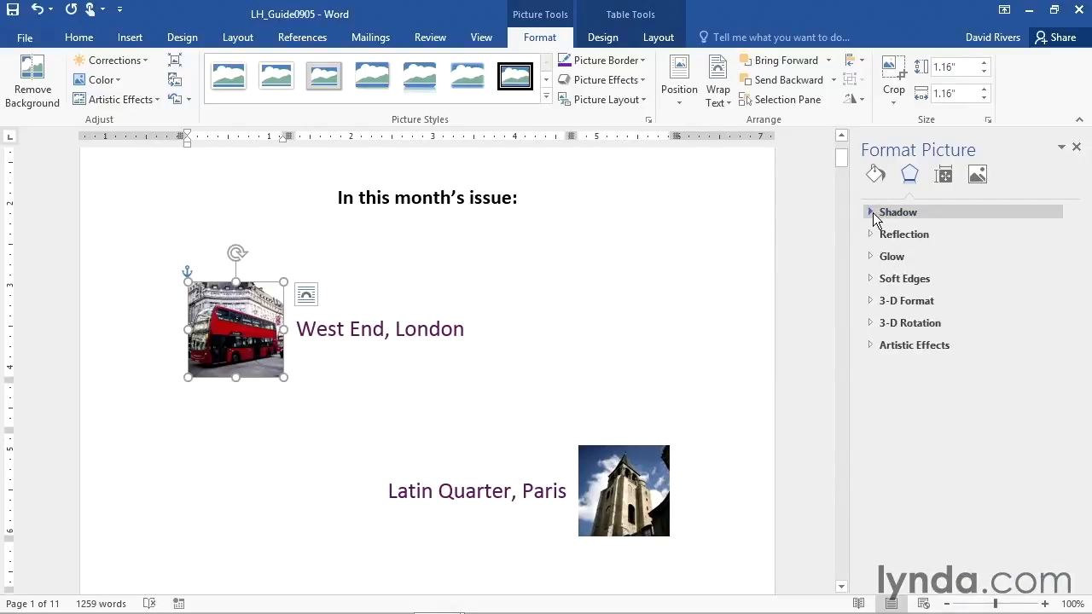
- Apply the middle preset in the first row of reflection variations to the London bus picture
left_click(872, 235)
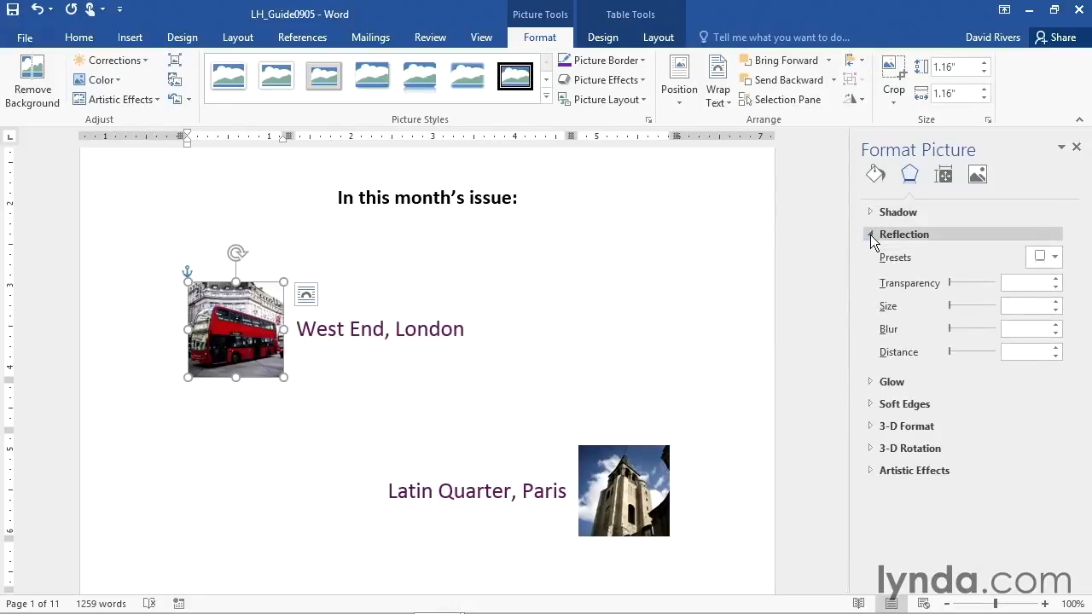
left_click(1055, 258)
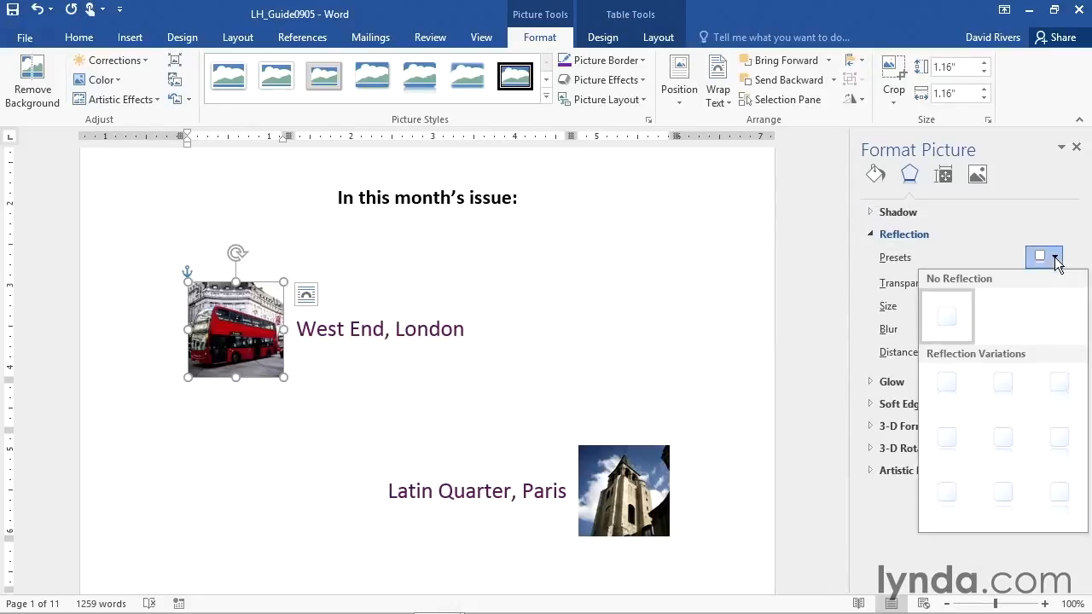
left_click(1010, 382)
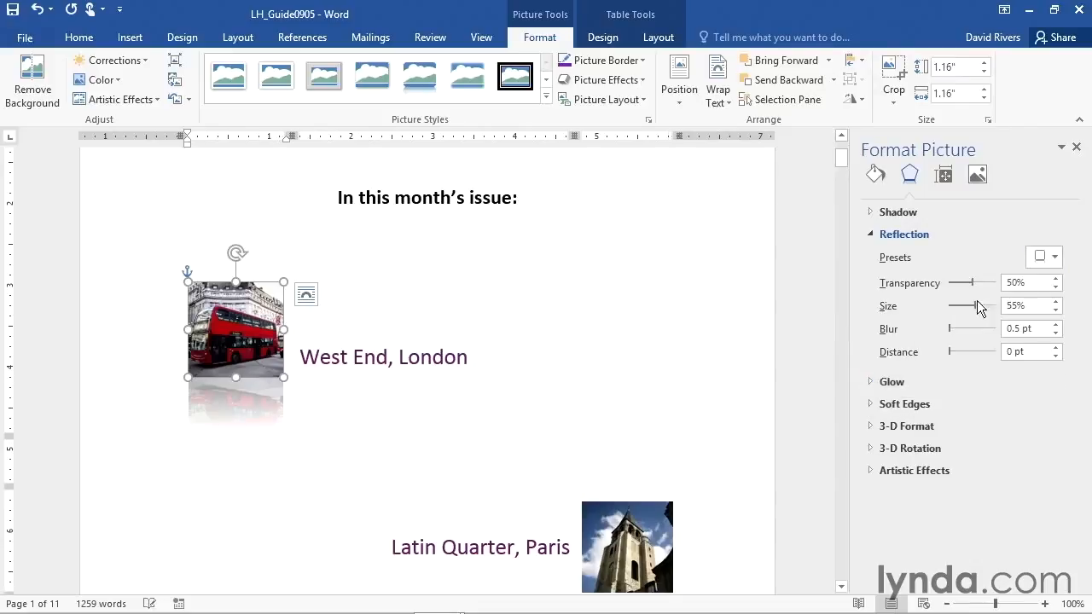
- Set the transparency of the bus picture's reflection to 60%
left_click(1056, 278)
left_click(1055, 279)
left_click(1055, 278)
left_click(1055, 278)
left_click(1055, 278)
left_click(1055, 278)
left_click(1055, 278)
left_click(1056, 278)
left_click(1056, 278)
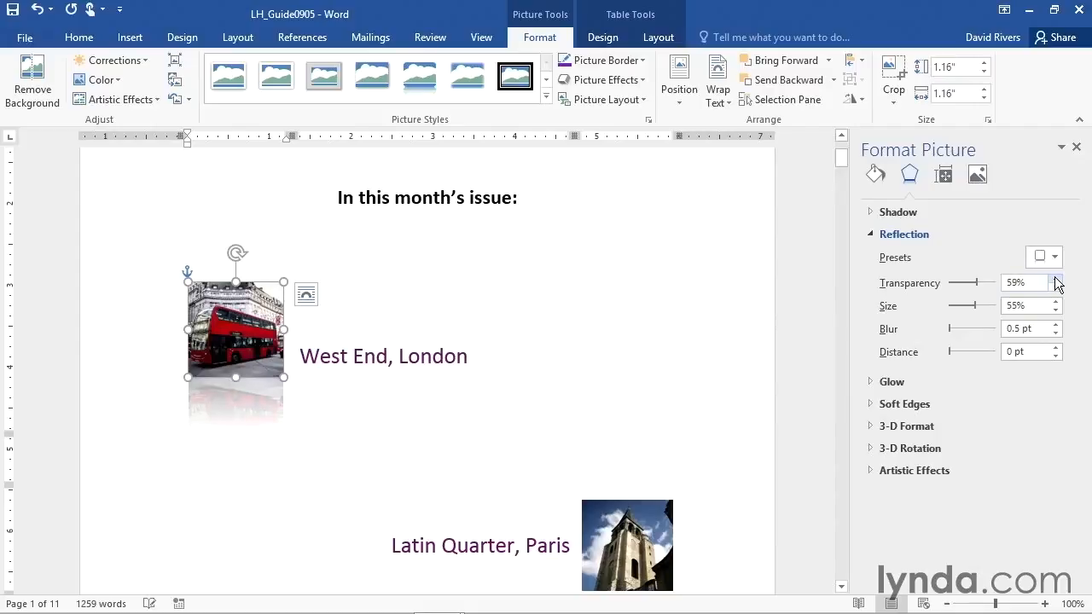
left_click(1055, 278)
- Reduce the size of the bus picture's reflection to 40%
left_click(1056, 310)
left_click(1055, 310)
left_click(1055, 309)
left_click(1056, 310)
left_click(1055, 309)
left_click(1056, 309)
left_click(1055, 310)
left_click(1055, 310)
left_click(1056, 309)
left_click(1055, 310)
left_click(1055, 309)
left_click(1056, 310)
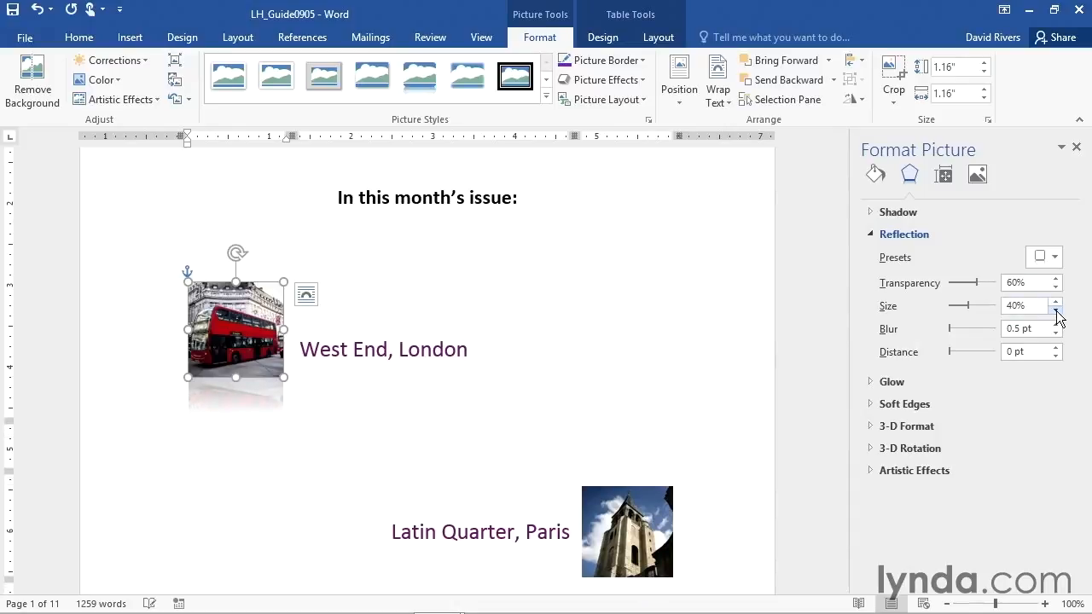
- Set the reflection's blur to 2 pt and its distance from the bus picture to 3 pt
left_click(954, 329)
left_click(956, 328)
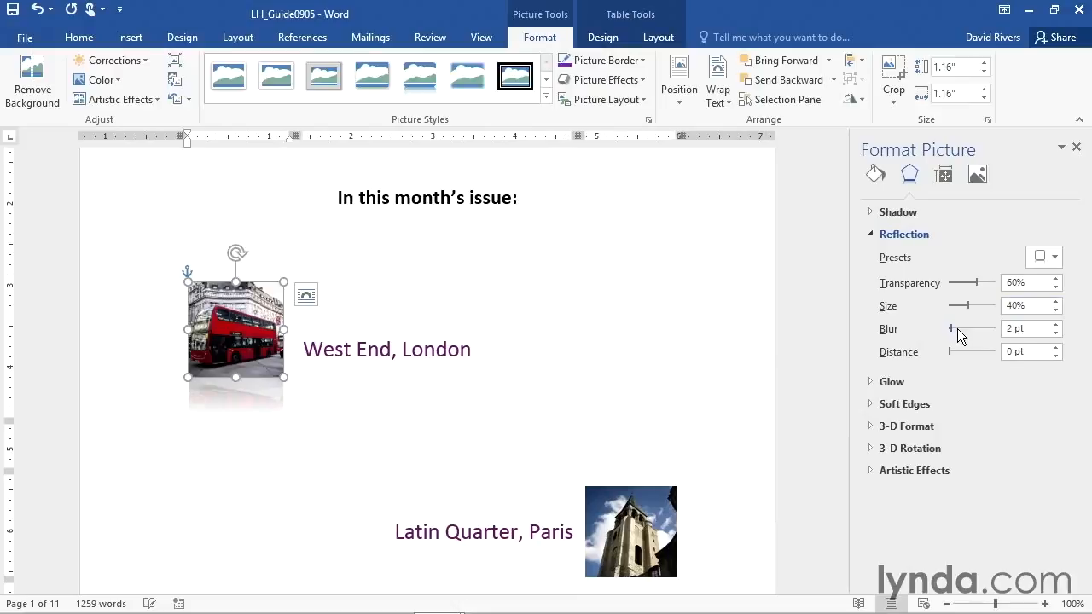
left_click(958, 349)
left_click(958, 349)
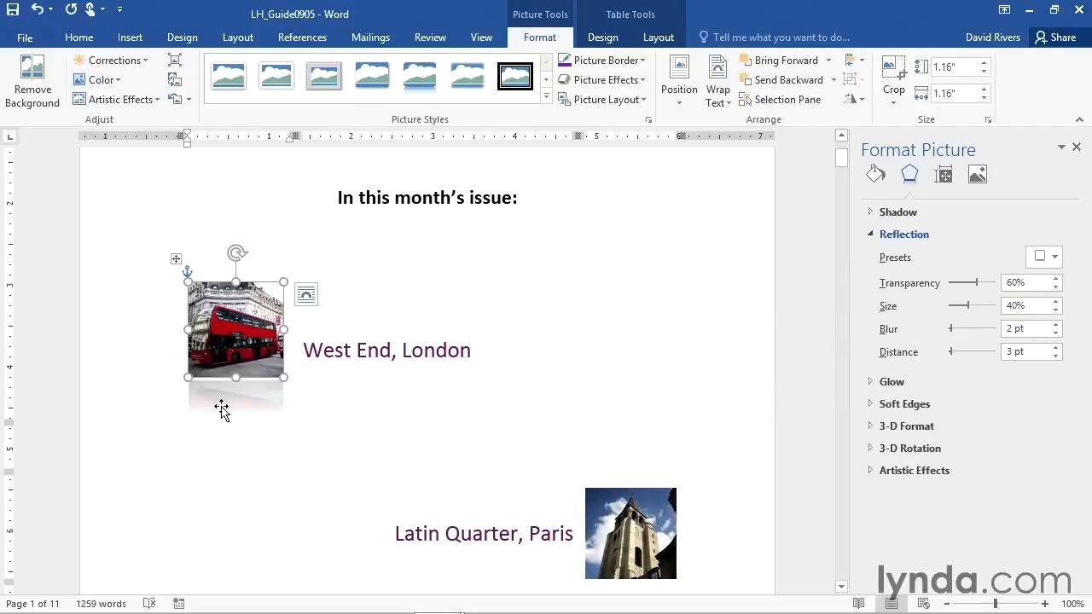
- Remove the reflection from the London bus picture and collapse the reflection settings
left_click(1046, 257)
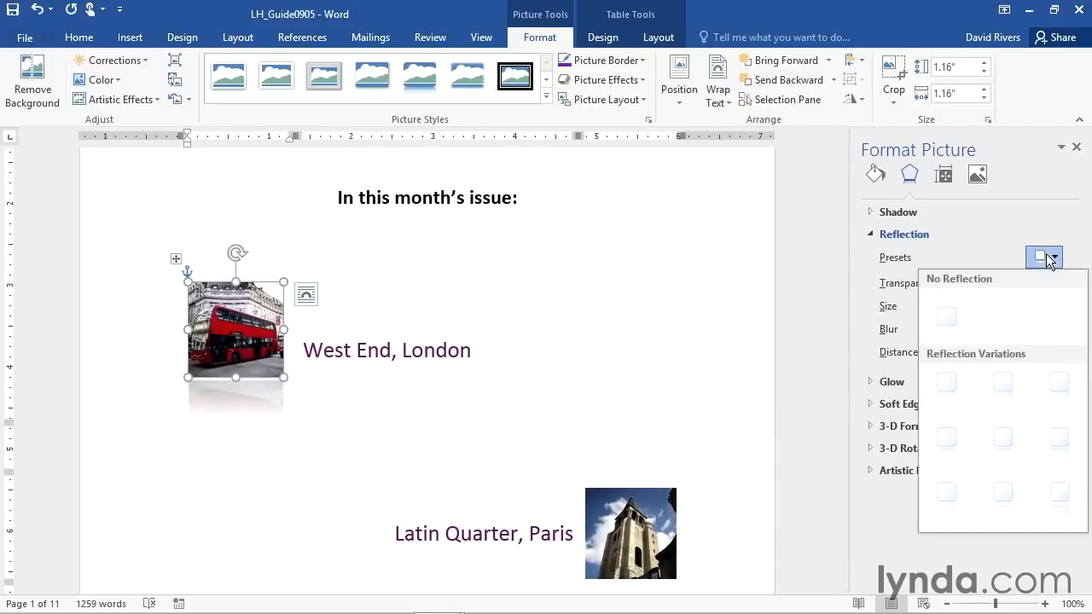
left_click(950, 312)
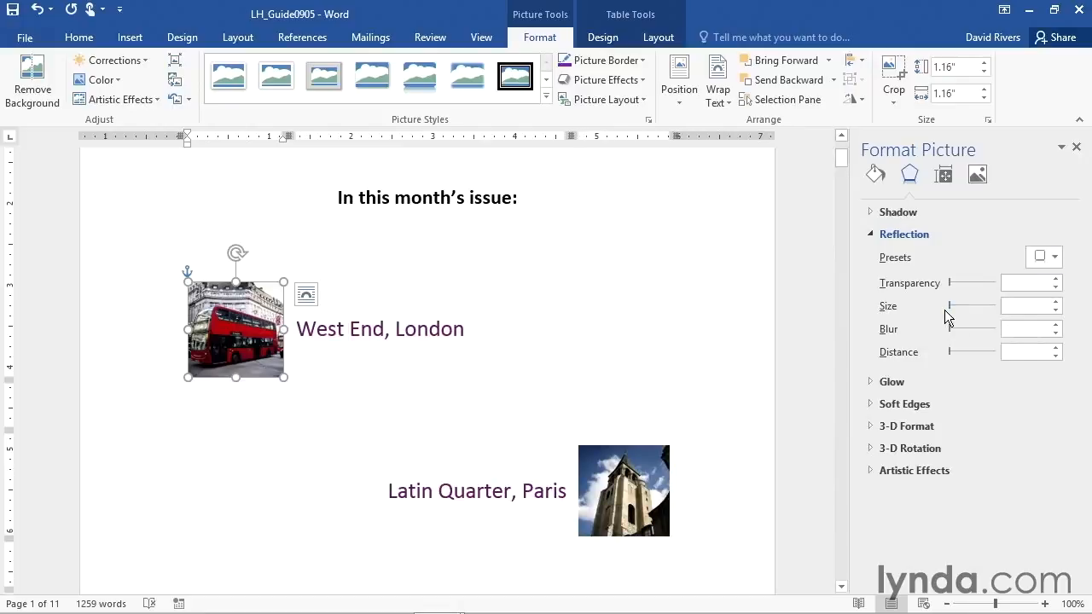
left_click(873, 238)
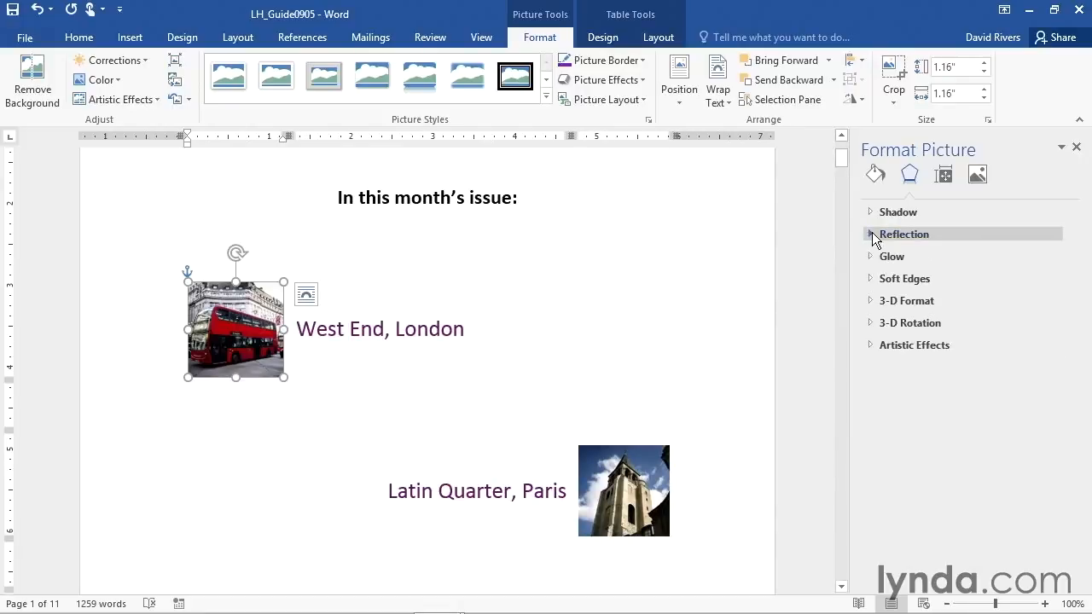
- Review the glow presets available for the London bus picture, leaving the glow unset, and collapse the glow settings
left_click(873, 257)
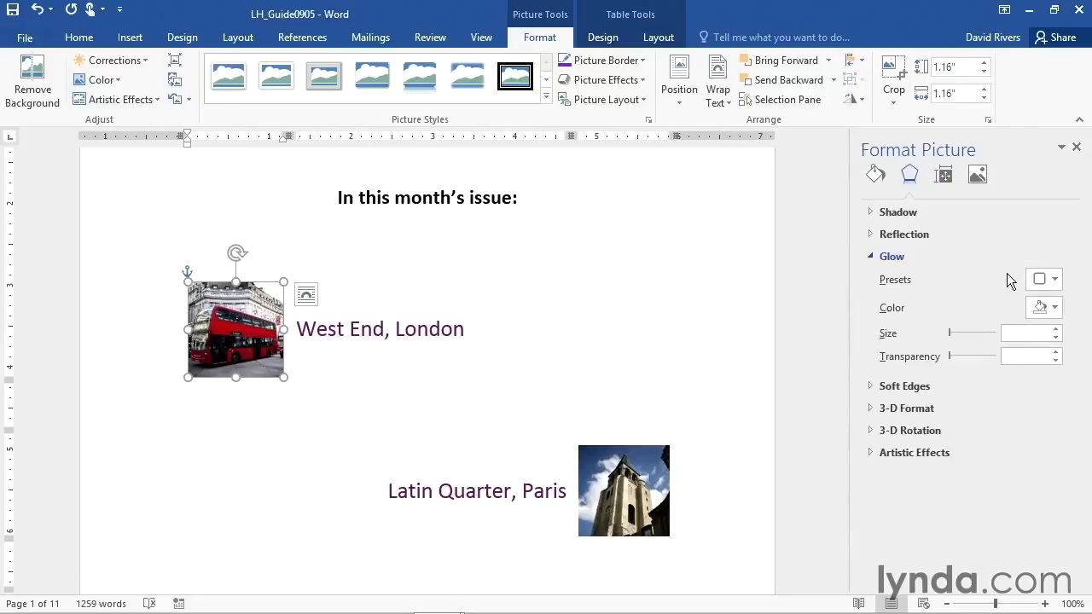
left_click(1051, 281)
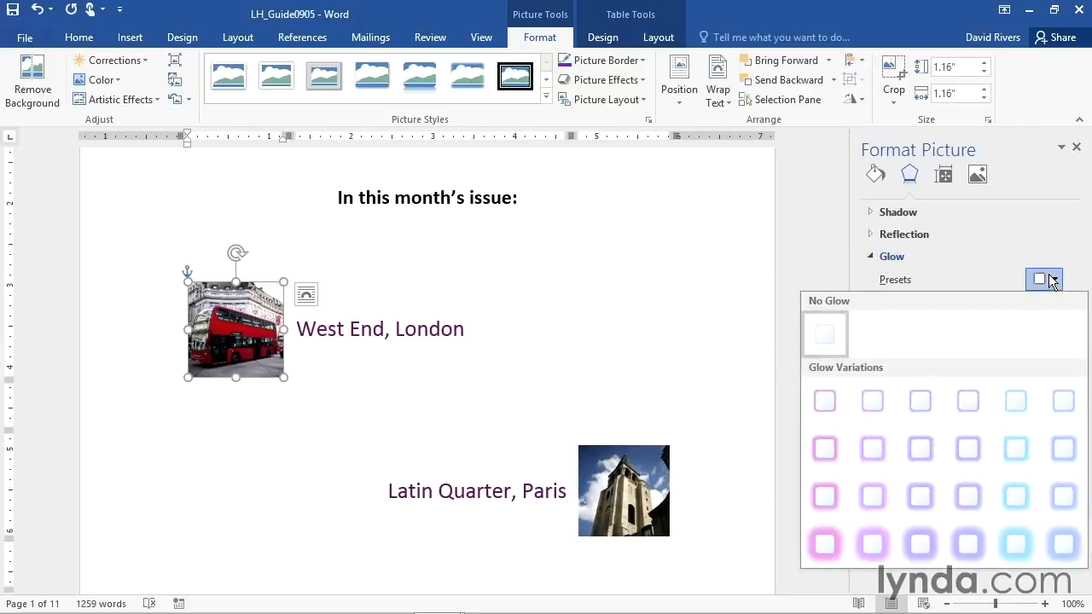
left_click(1051, 281)
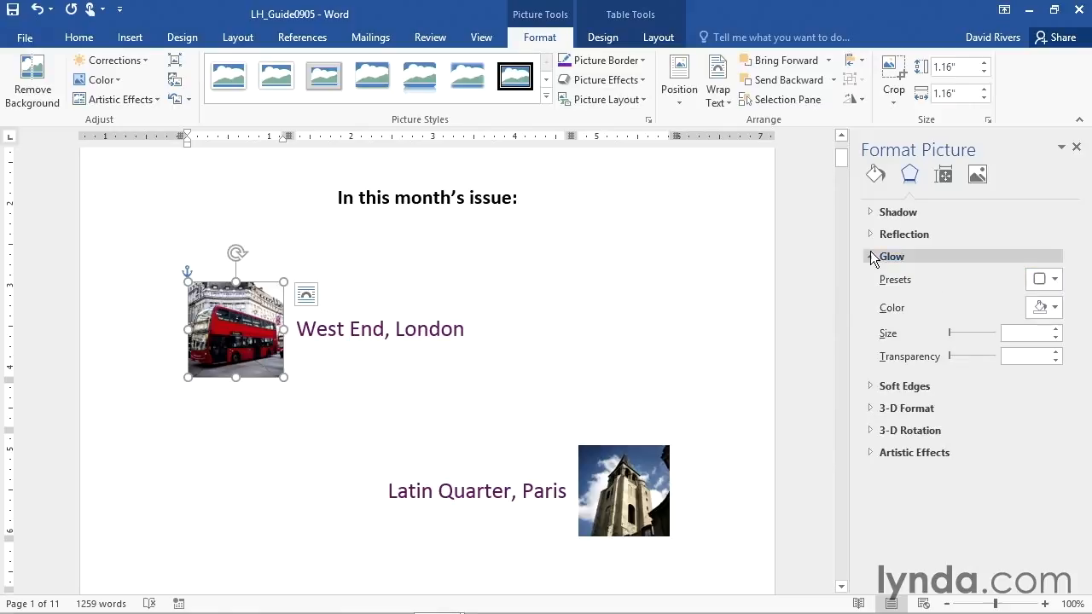
left_click(871, 257)
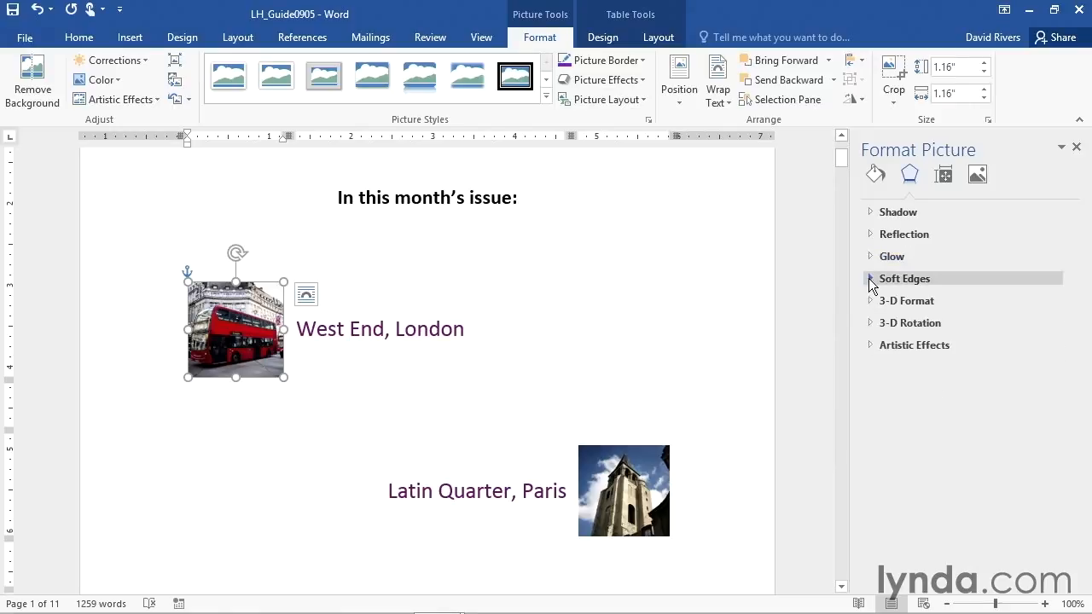
- Apply the 10 Point soft edges preset to the London bus picture
left_click(871, 280)
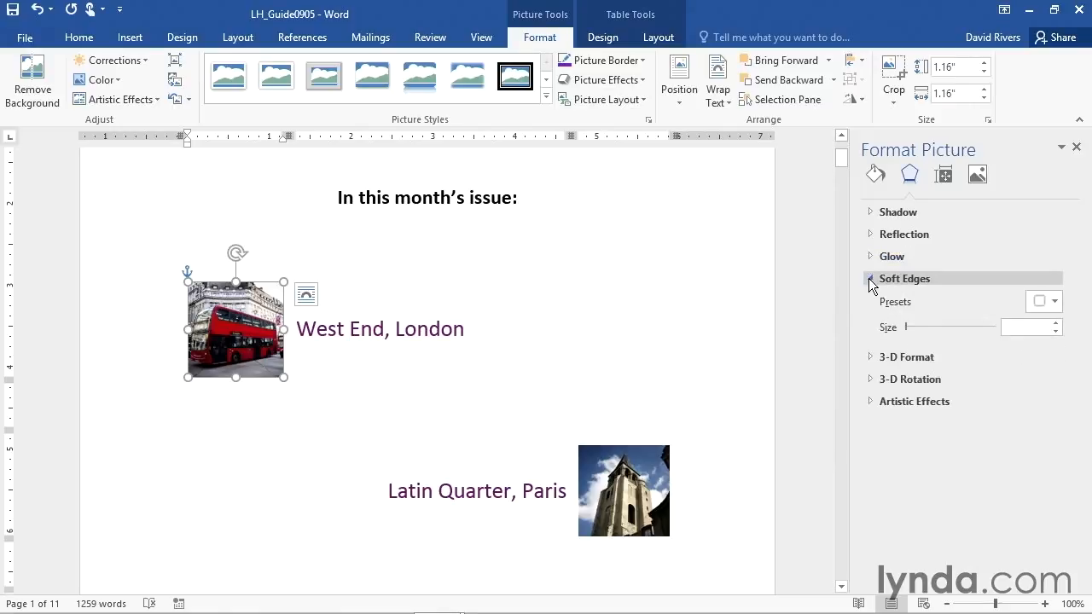
left_click(1055, 303)
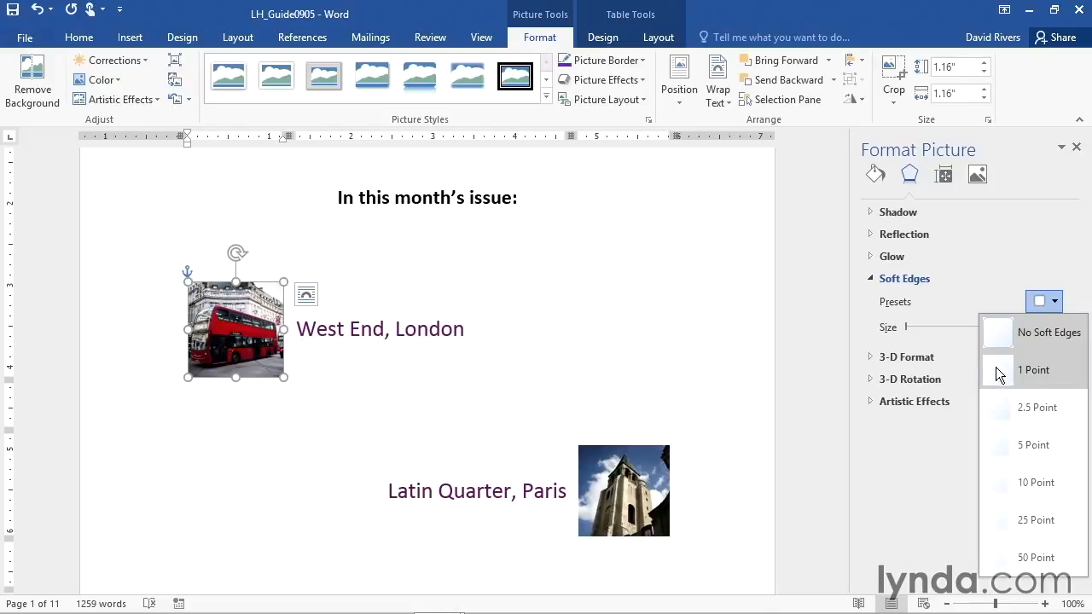
left_click(999, 478)
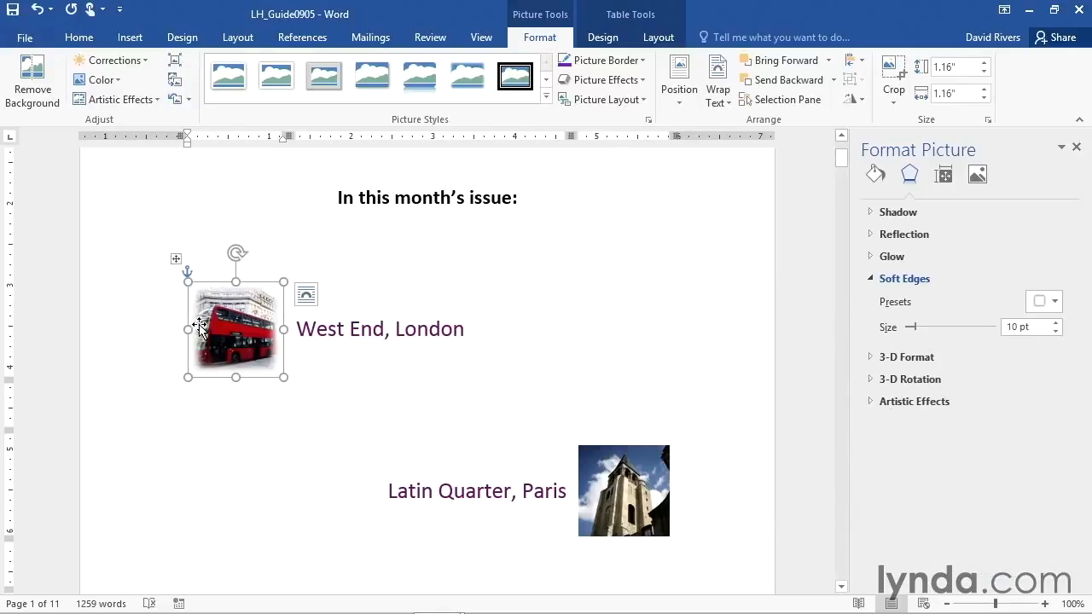
- Set the size of the bus picture's soft edges to 9 pt
left_click(1055, 332)
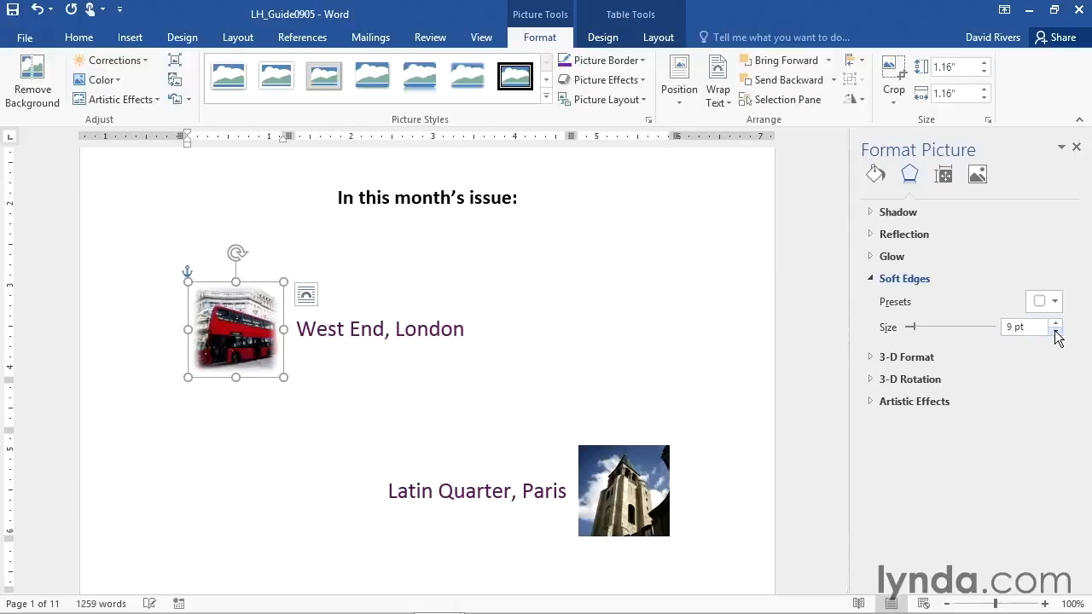
left_click(1055, 332)
left_click(1056, 324)
left_click(1055, 301)
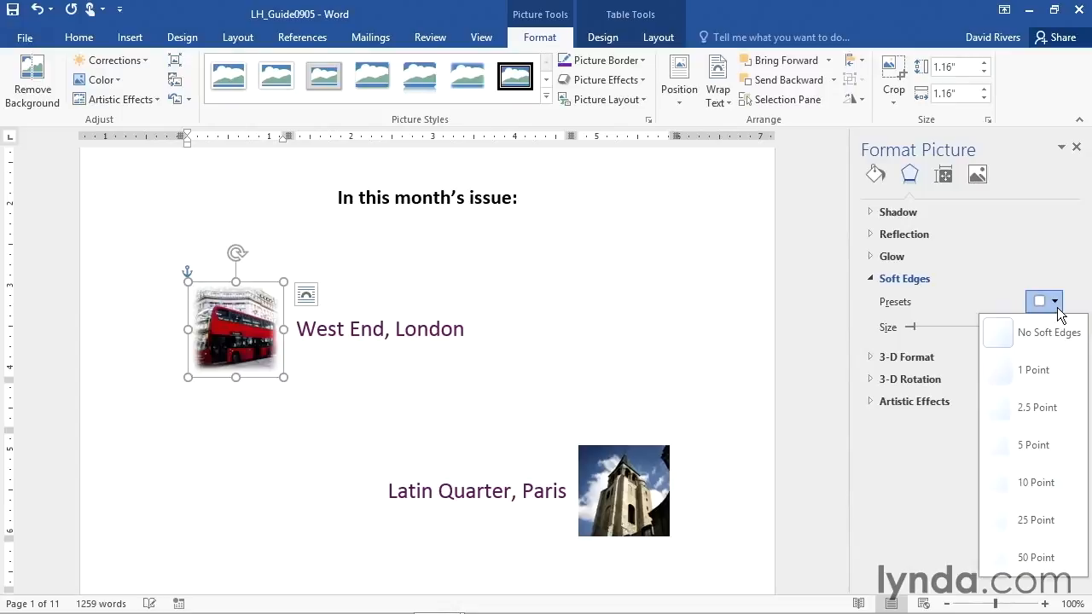
left_click(1056, 303)
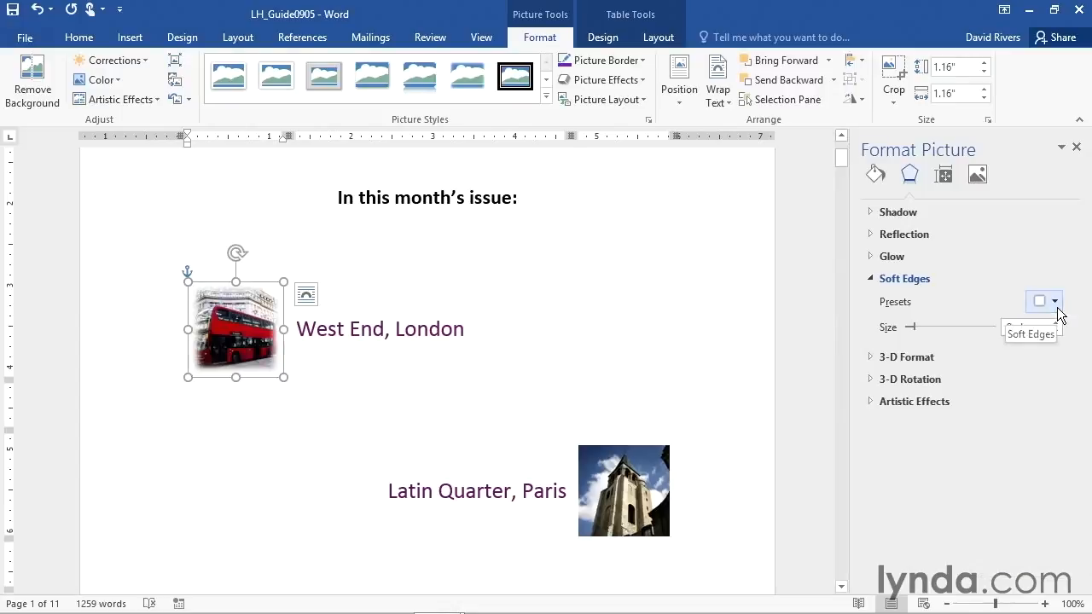
- Examine the 3-D format settings and the 3-D rotation presets for the bus picture without applying any
left_click(872, 359)
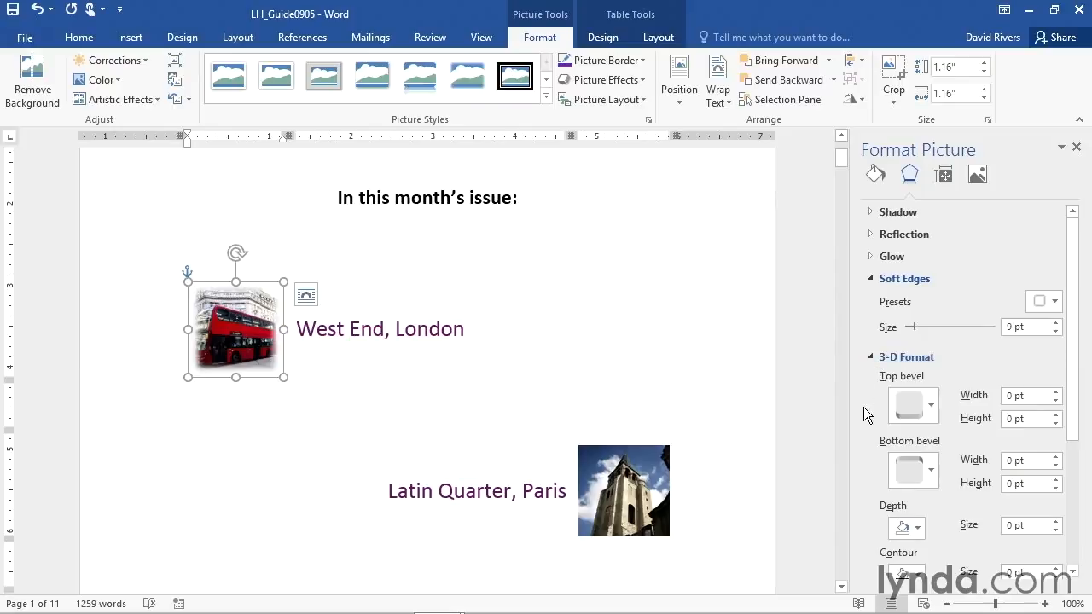
left_click(868, 358)
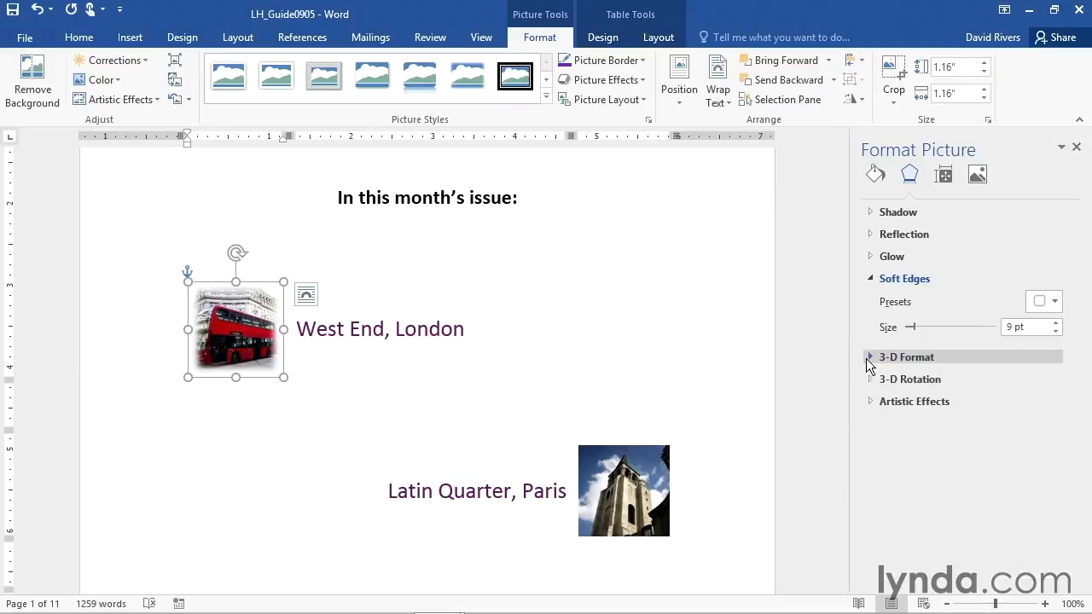
left_click(869, 381)
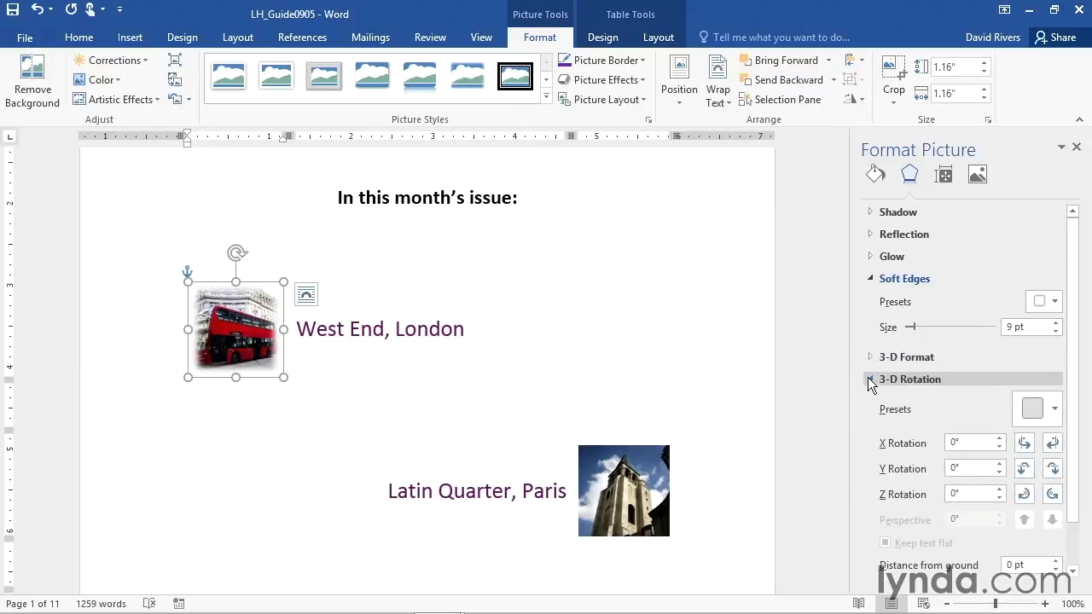
left_click(1051, 410)
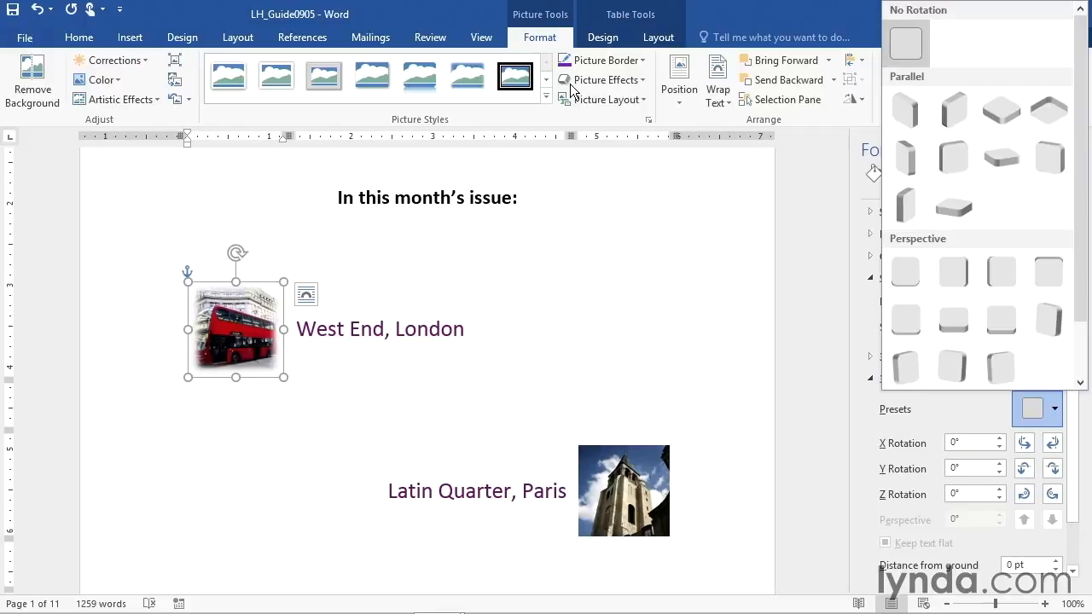
left_click(814, 323)
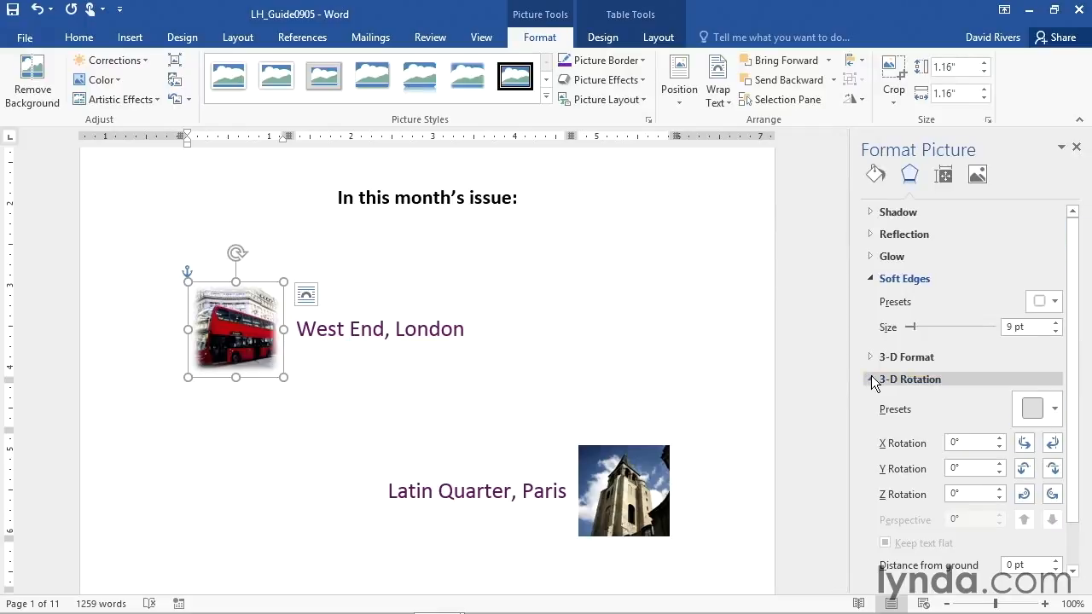
left_click(873, 380)
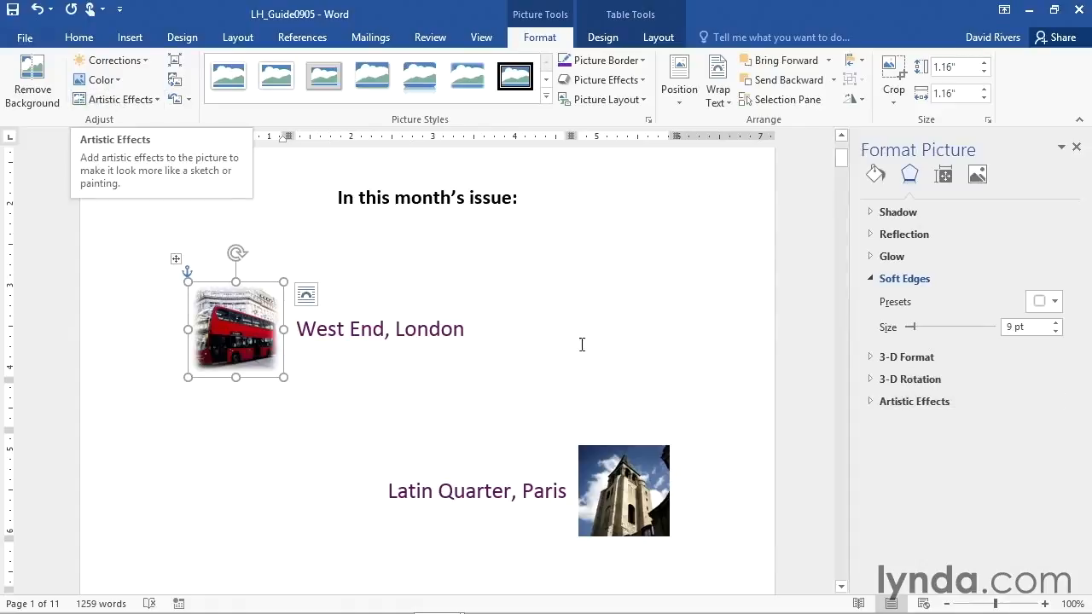
- Look through the artistic effects available for the bus picture without applying one, and collapse that section
left_click(868, 398)
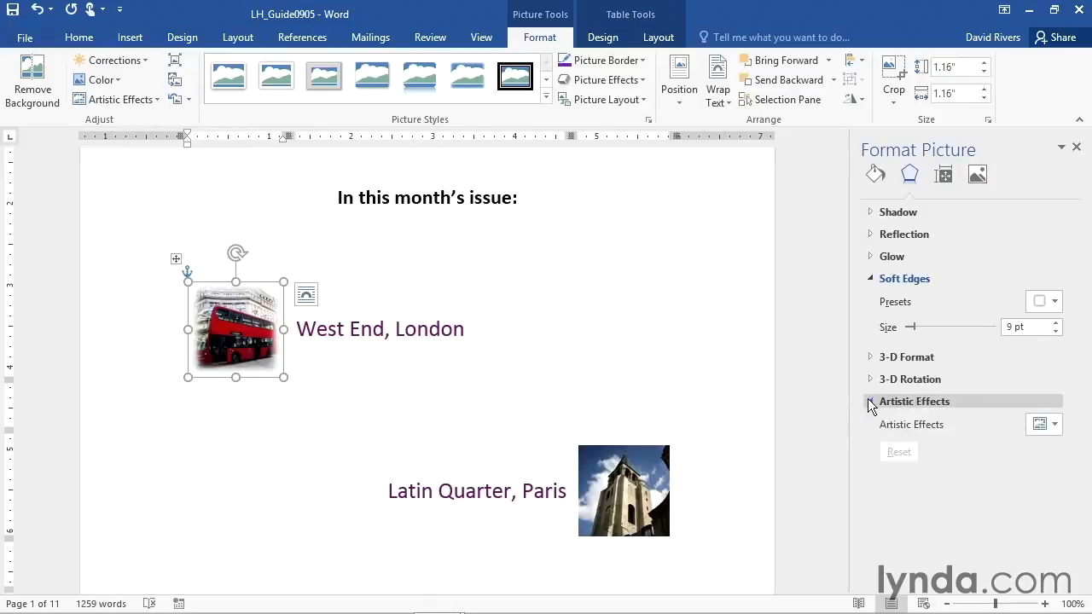
left_click(1050, 426)
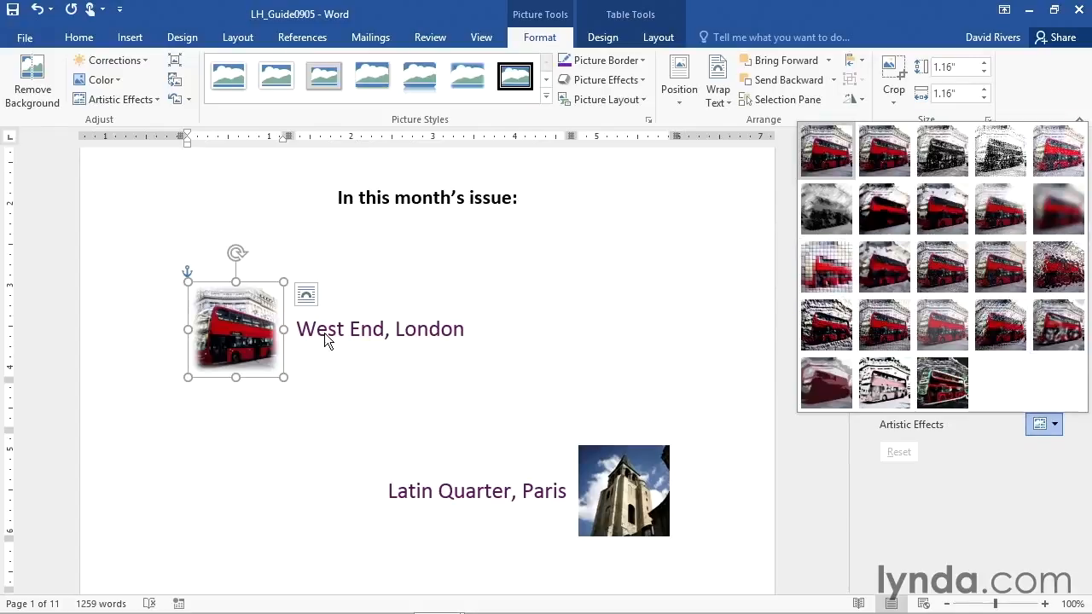
left_click(1022, 480)
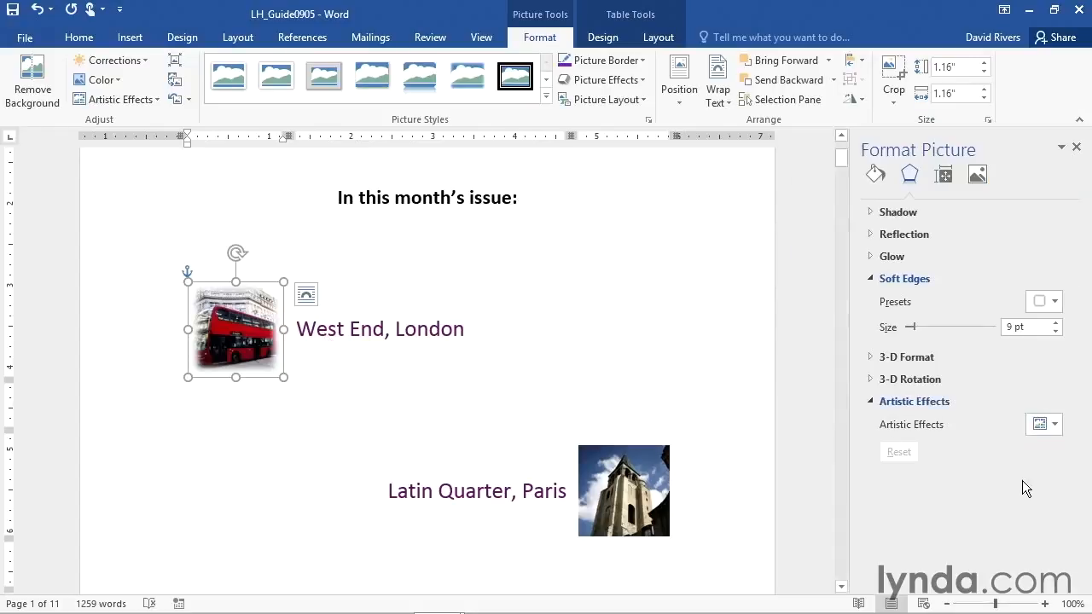
left_click(880, 403)
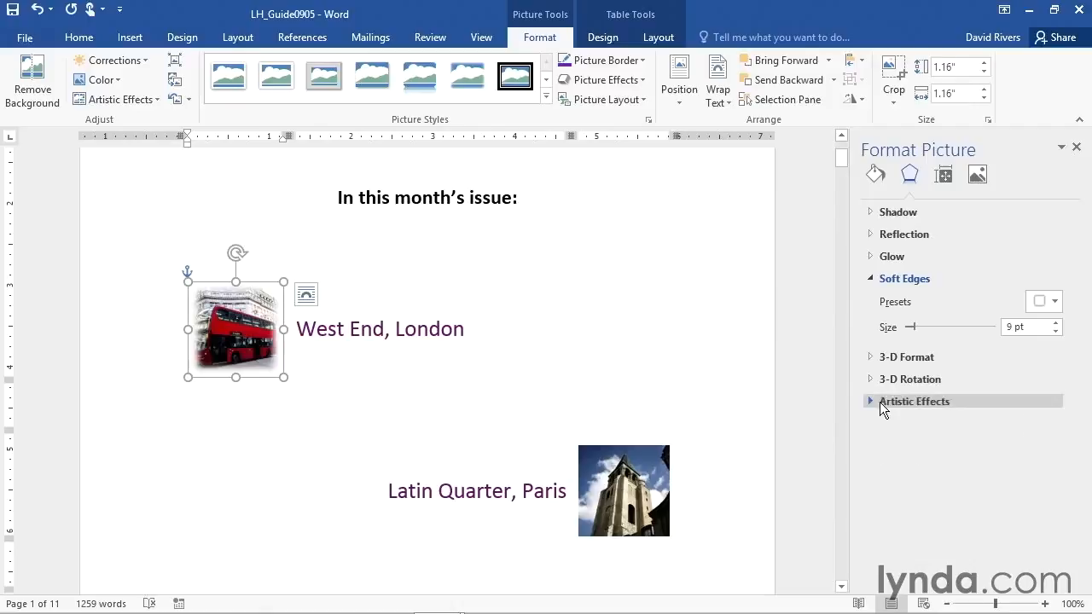
- Close the picture formatting settings and deselect the London bus picture to view it with the other pictures on the page
left_click(1078, 150)
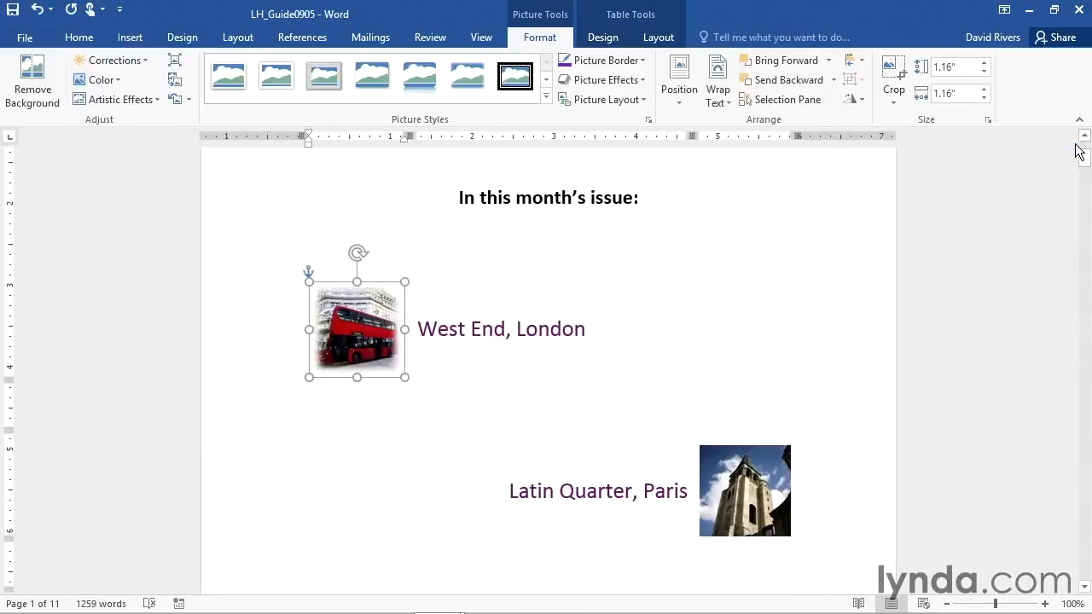
left_click(959, 330)
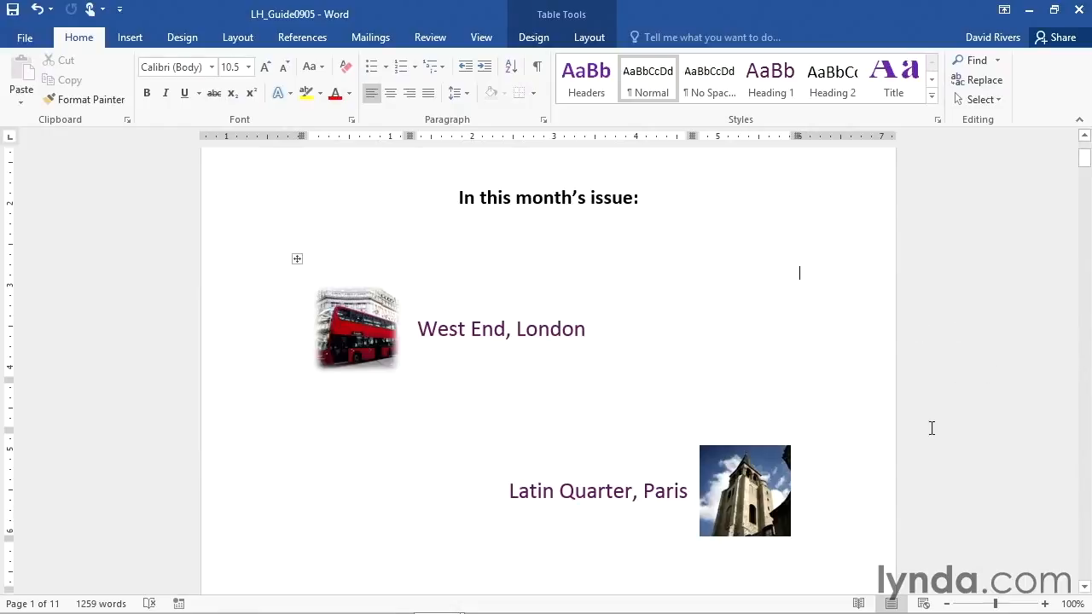
scroll(948, 429, "down", 1)
scroll(947, 428, "down", 2)
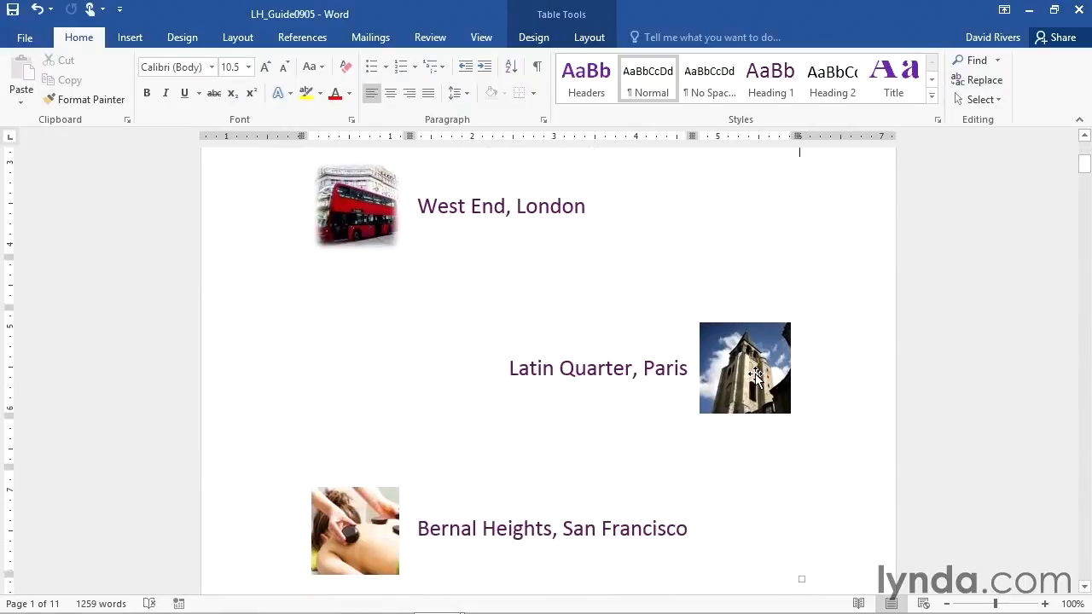